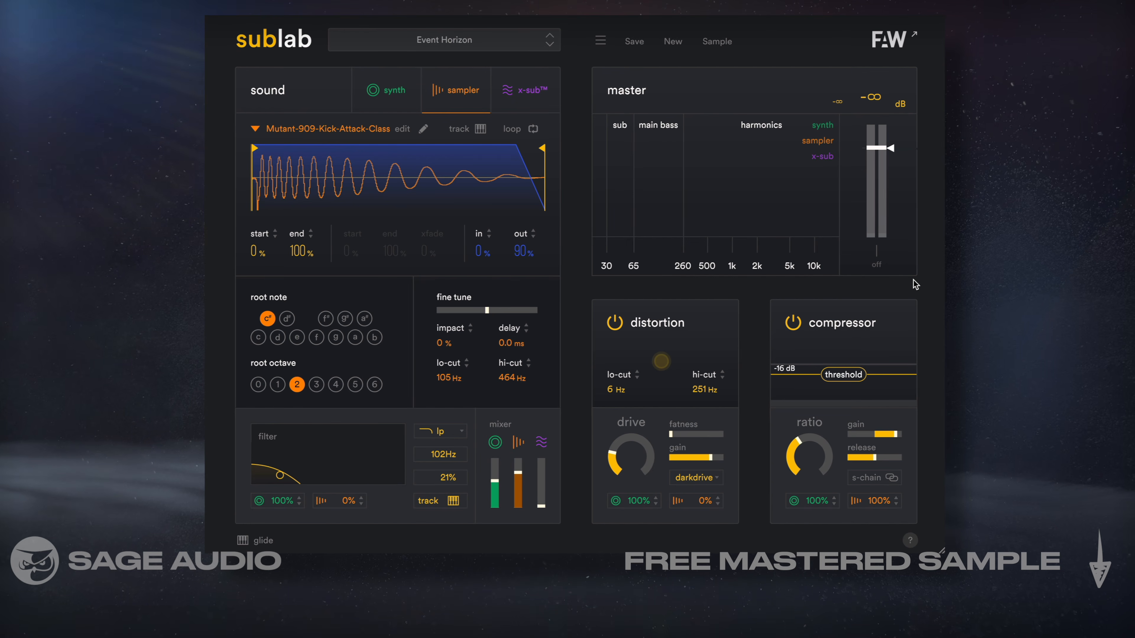
Step back through the bass presets from Event Horizon past Deep Clean to Dark Thump
click(551, 40)
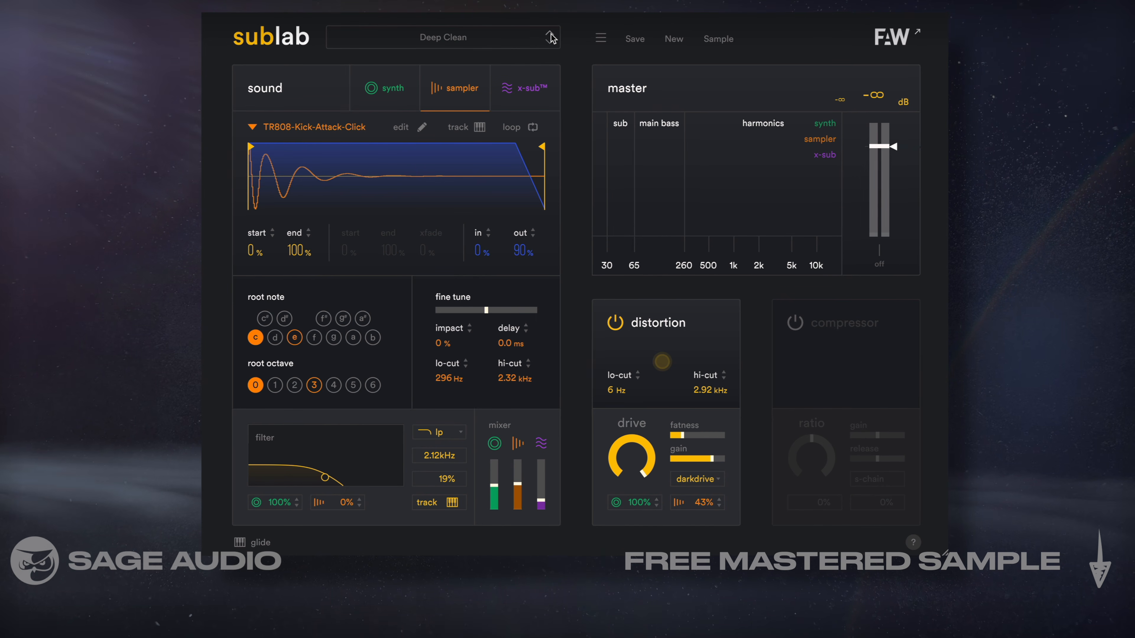
click(551, 39)
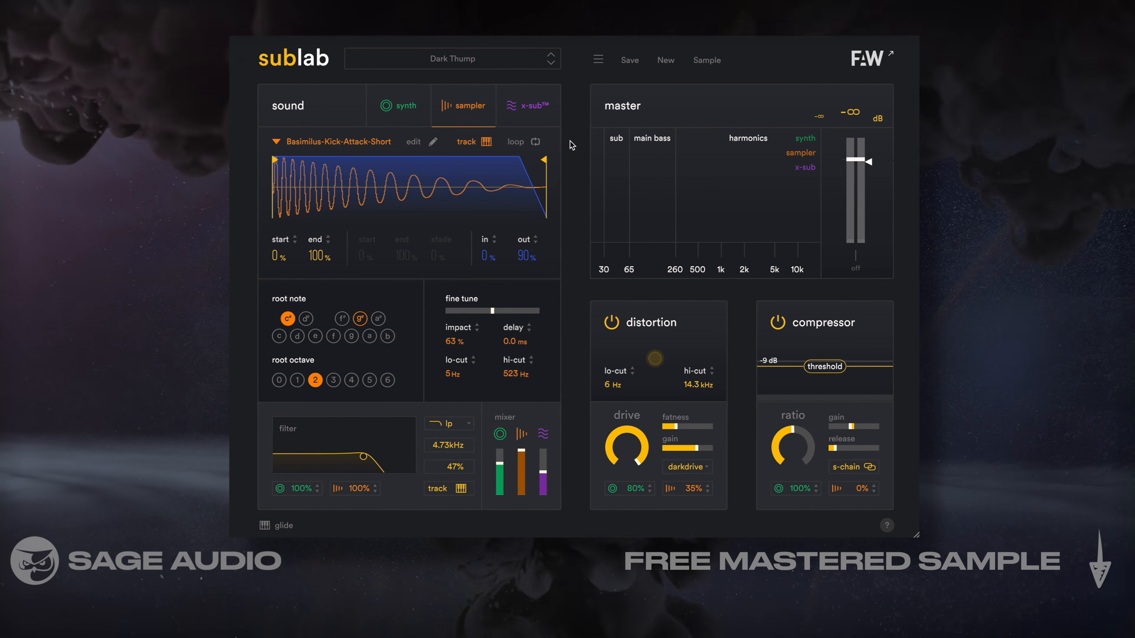
click(550, 40)
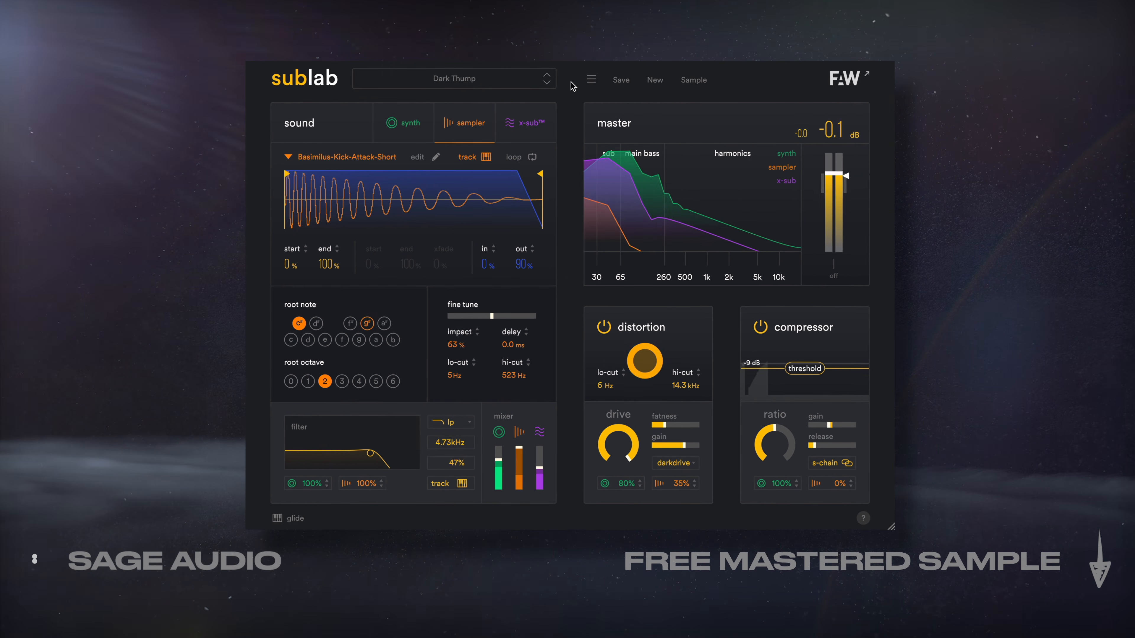
Audition the presets following Dark Thump in order, including Deep Clean, Dubs Up, Event Horizon and Face Lift
click(548, 81)
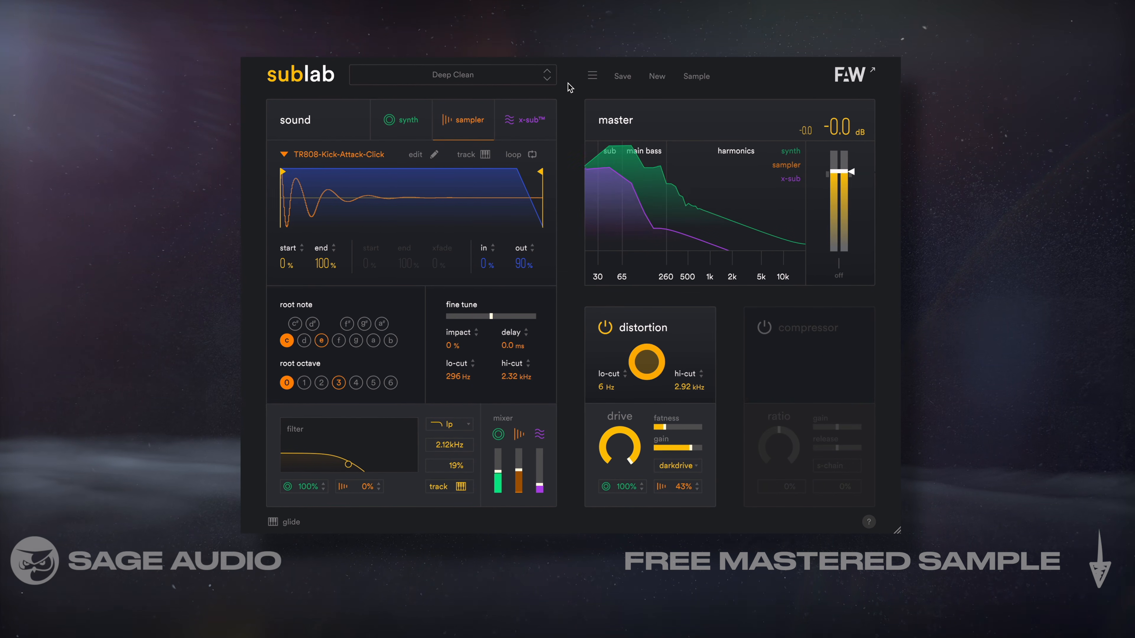
click(548, 81)
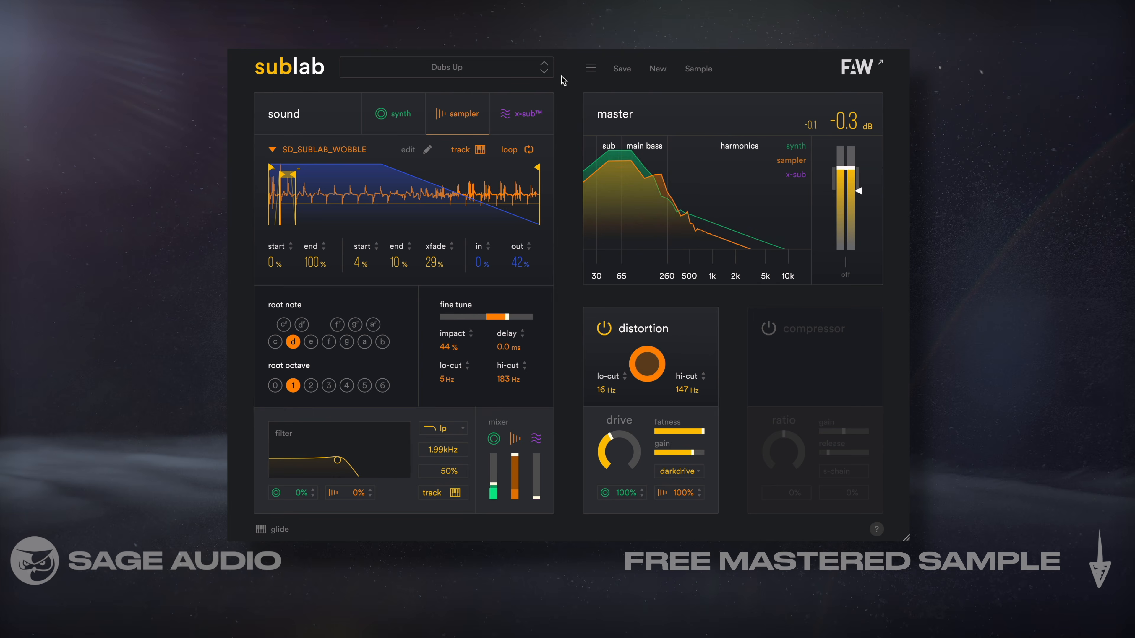
click(545, 72)
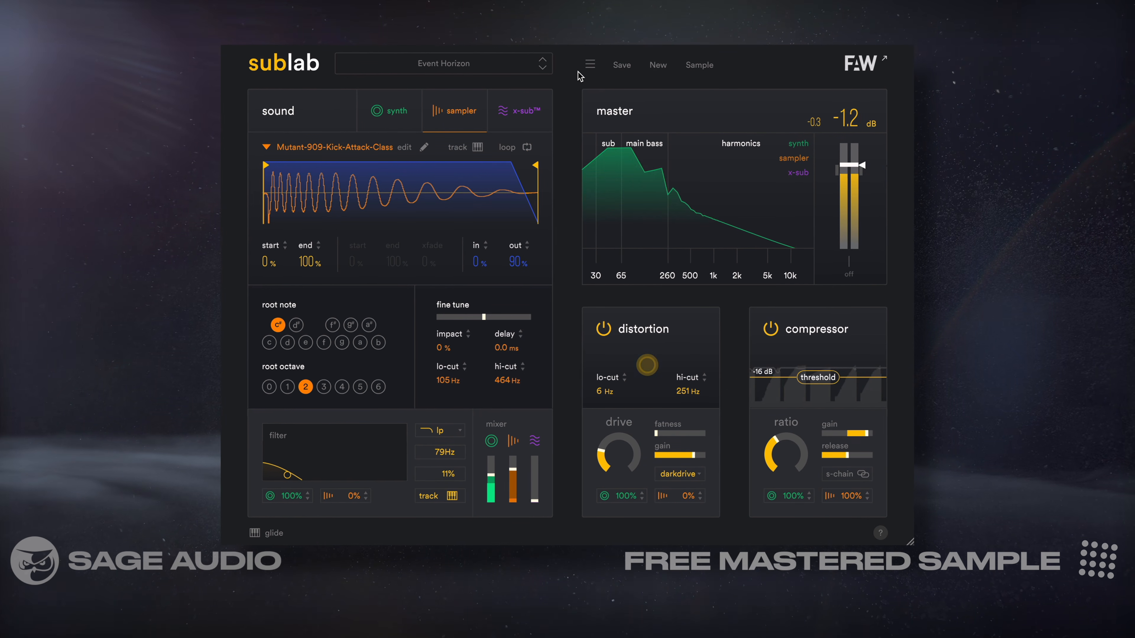
click(543, 69)
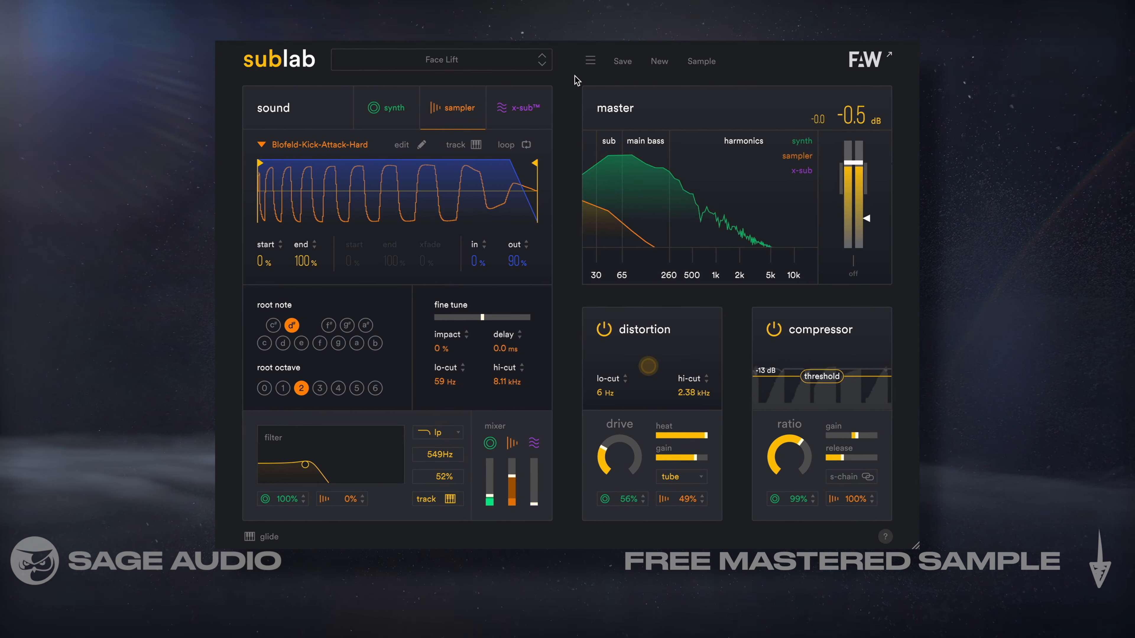
click(541, 65)
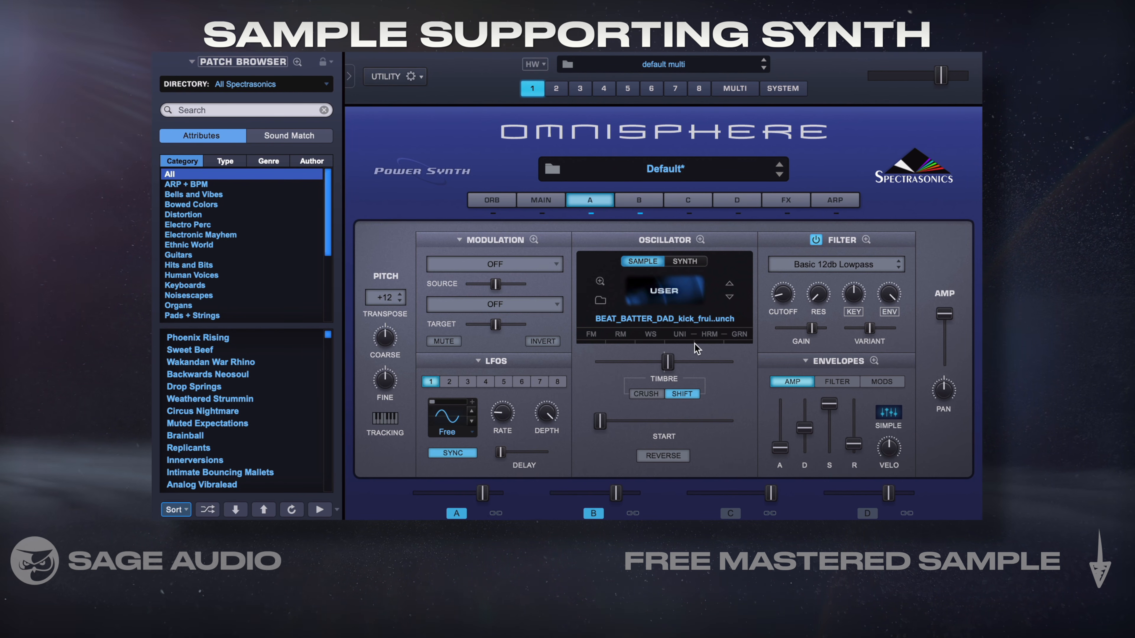
In Omnisphere, compare the oscillators of layers A and B and inspect the user audio area in layer A's soundsource browser
click(649, 201)
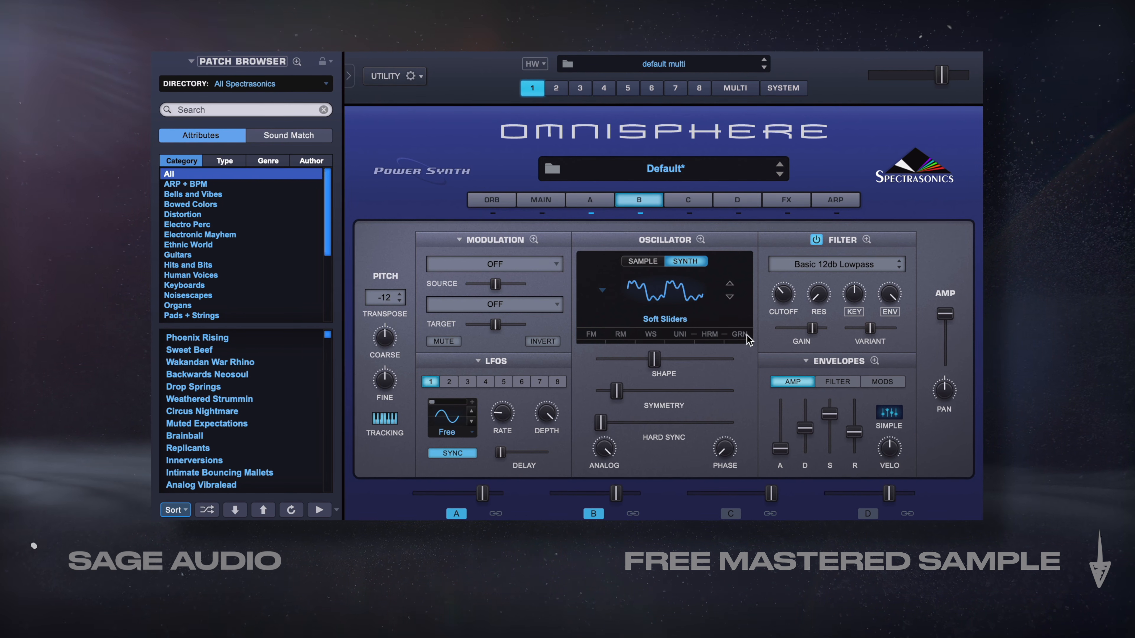
click(597, 199)
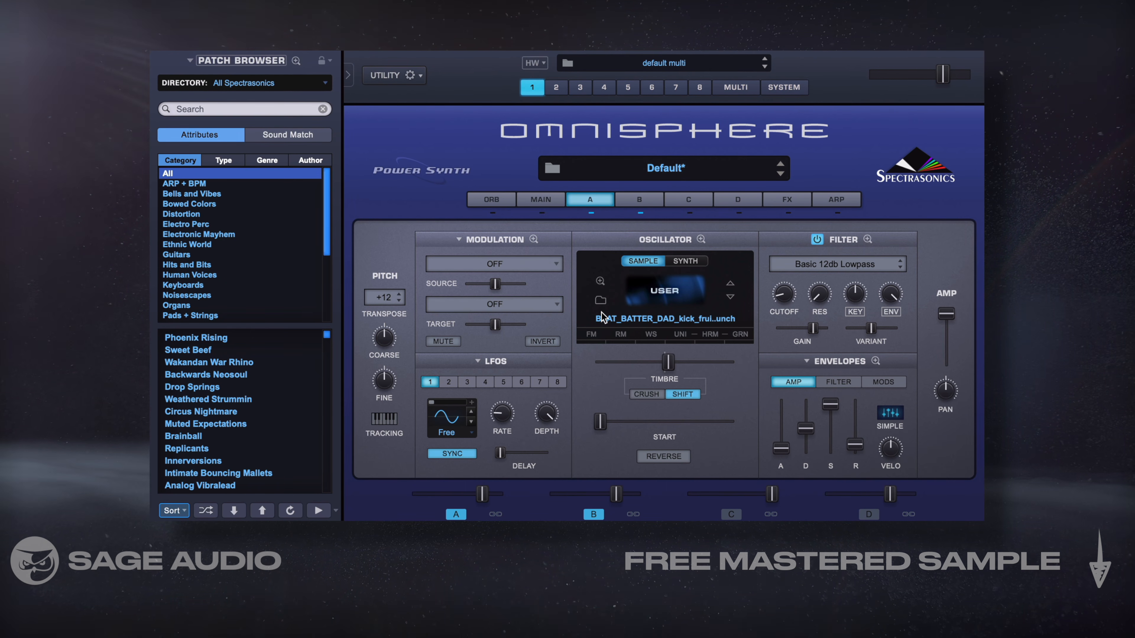
click(601, 301)
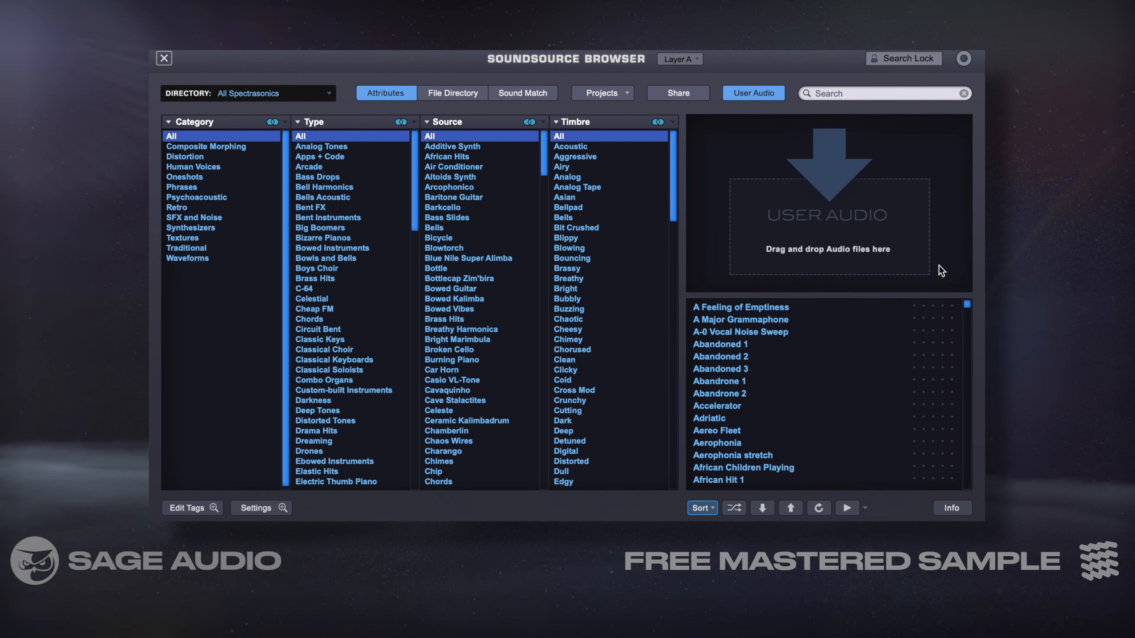
click(164, 58)
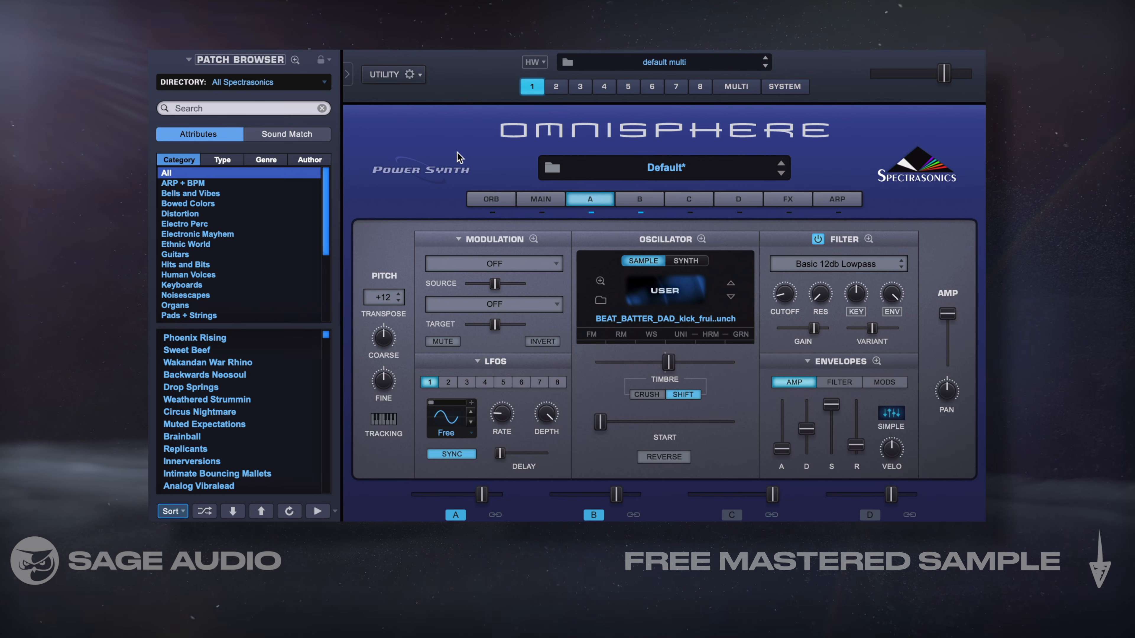
click(640, 200)
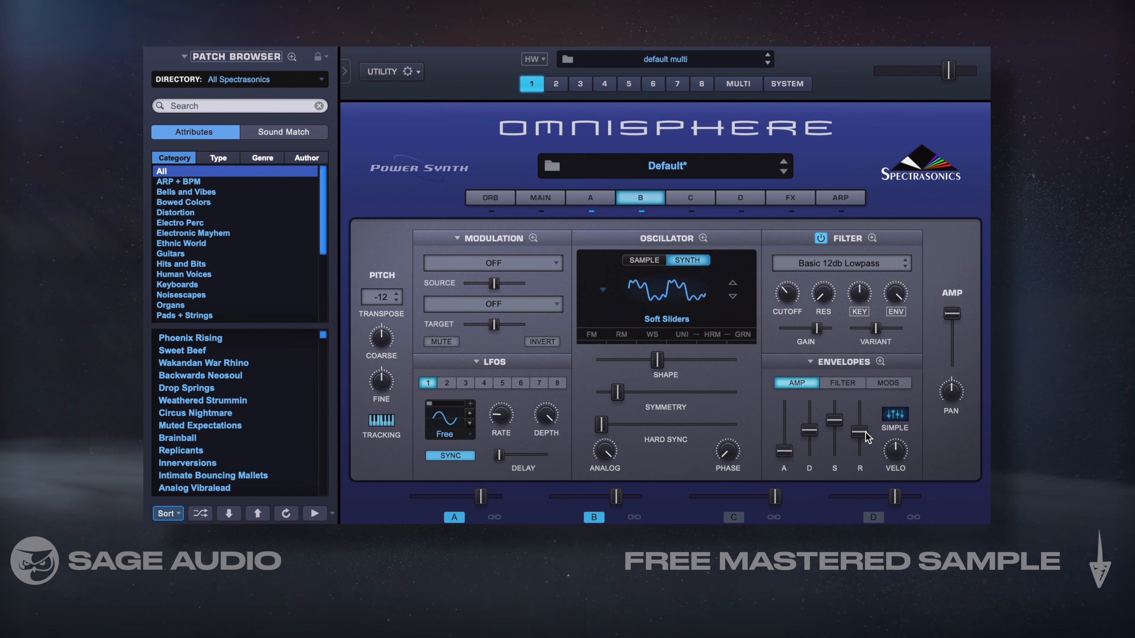
Show the patch's common effects rack and open the effect choices for its first slot
click(800, 200)
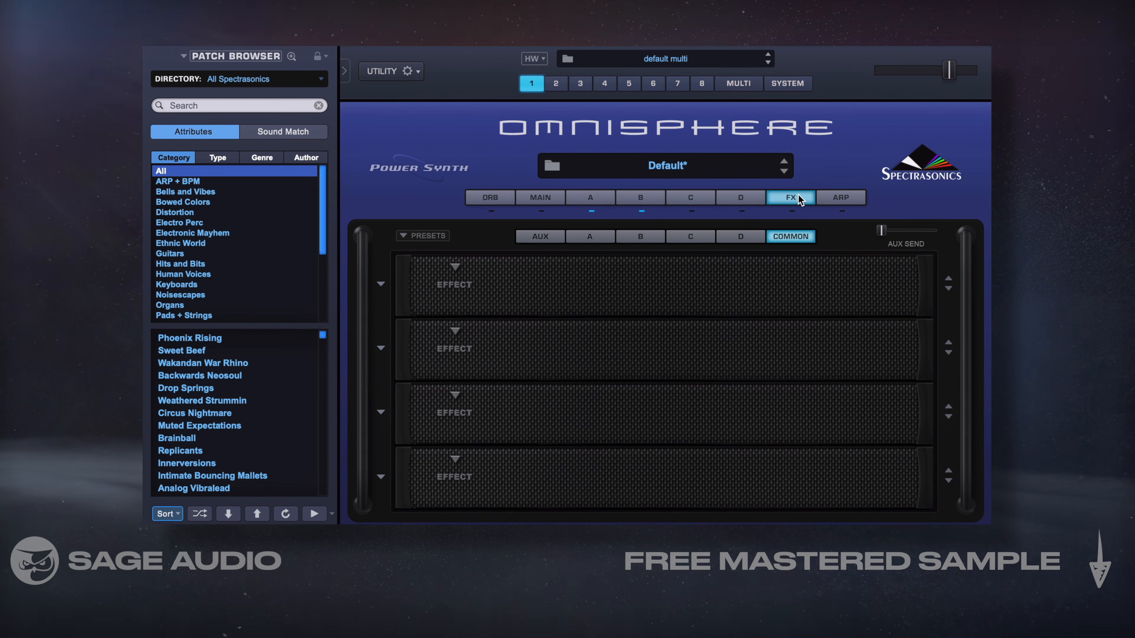
click(464, 269)
mouse_move(492, 300)
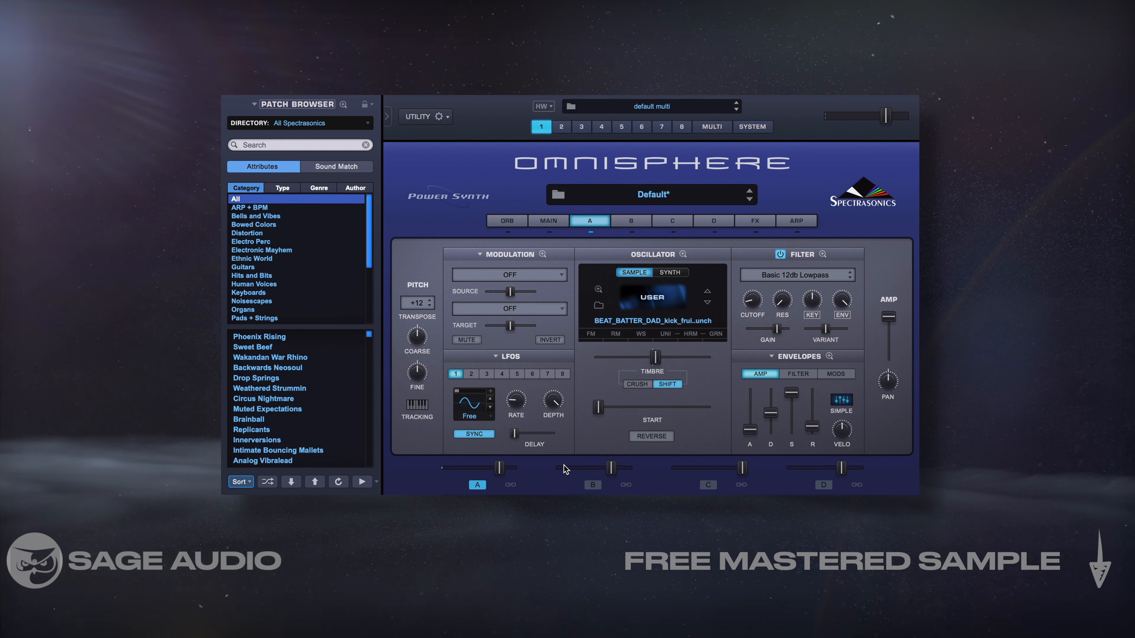
Enable layer B alongside the layer A kick sample and adjust the release of layer B's amp envelope
click(592, 486)
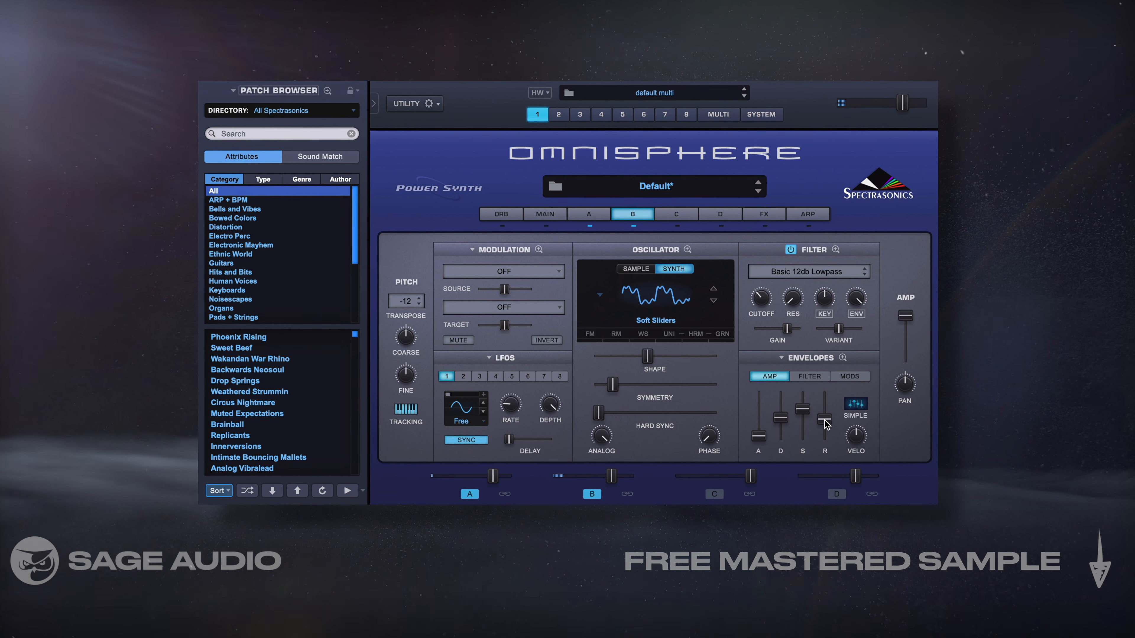
mouse_move(826, 423)
mouse_down()
mouse_move(829, 462)
mouse_move(835, 428)
mouse_up()
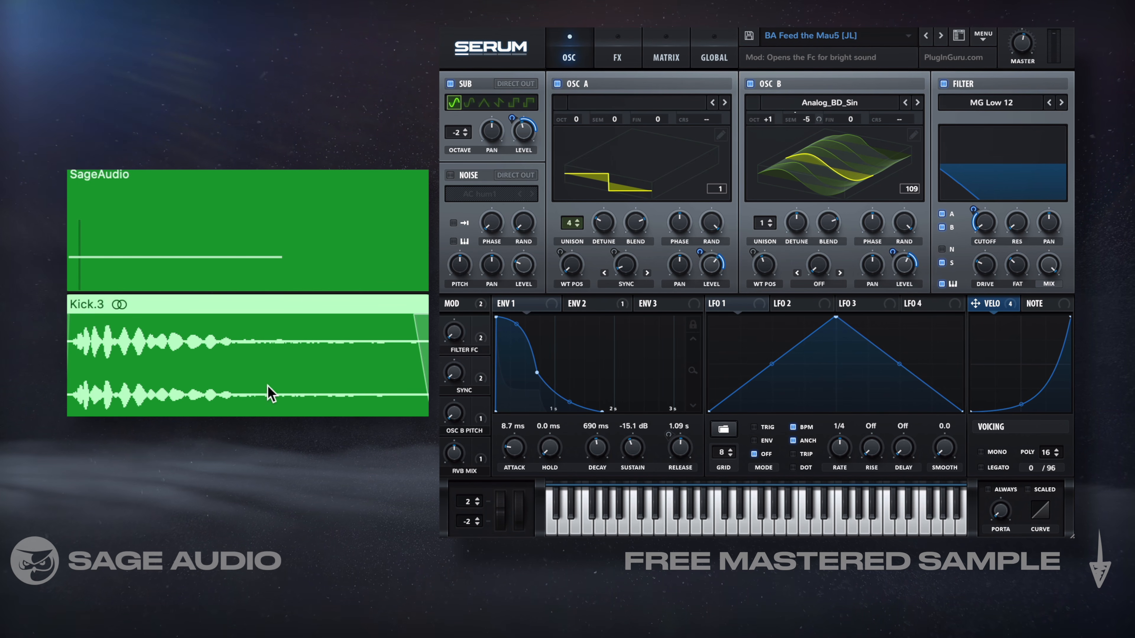
Select the SageAudio synth region and the Kick.3 audio region beneath it in turn to compare the layers
click(155, 240)
click(163, 396)
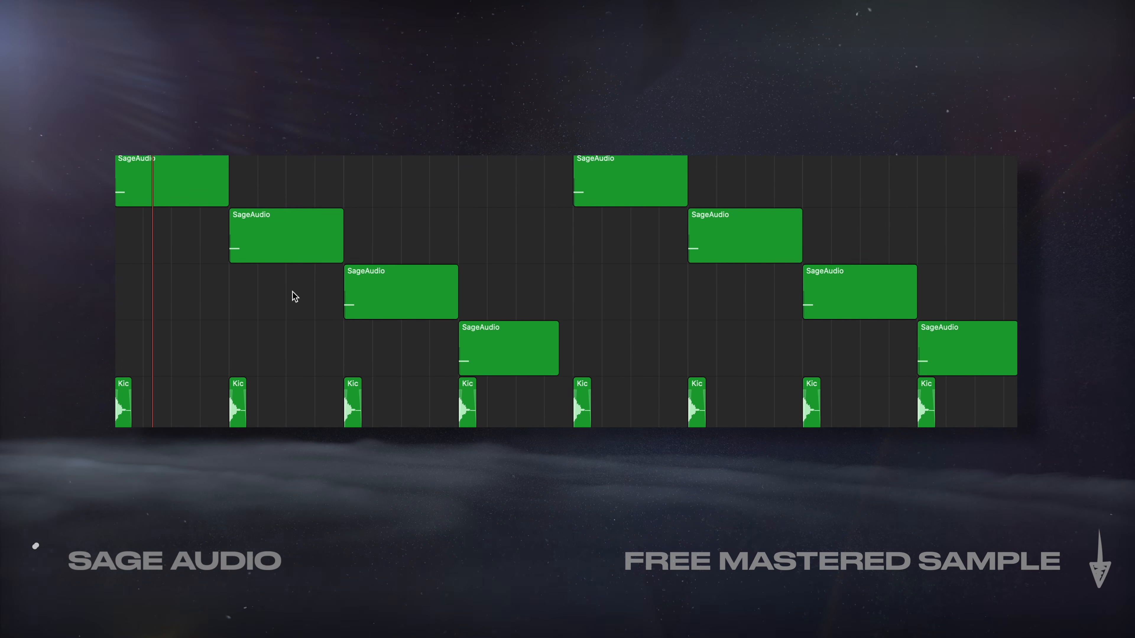
Highlight each SageAudio region in turn during playback, from the second through the eighth, to follow the synths layered with the kick
click(273, 233)
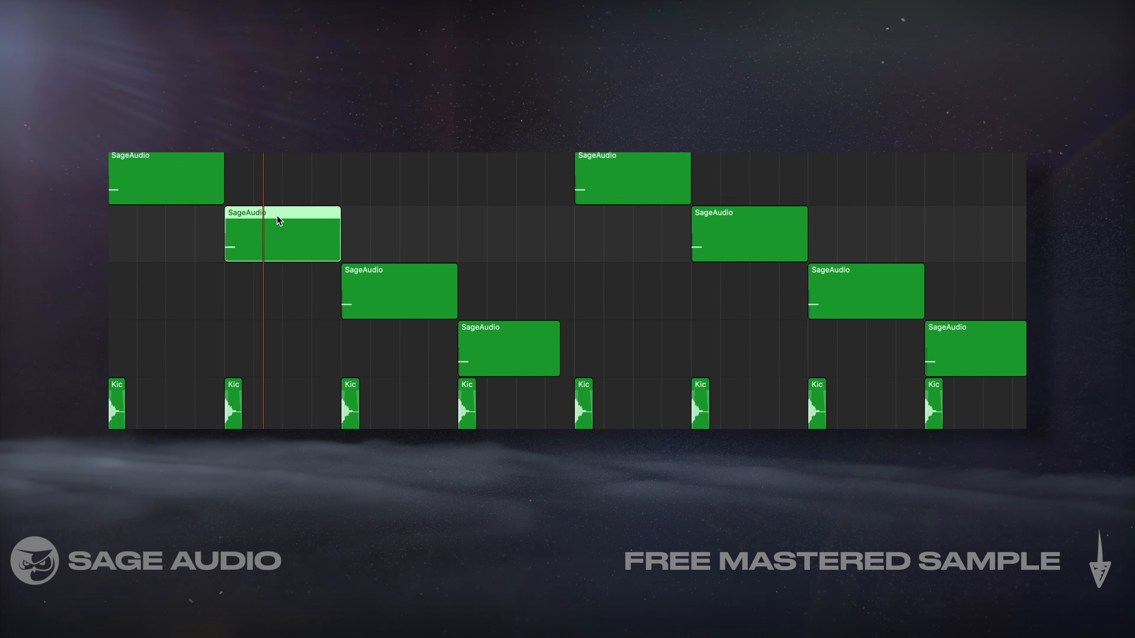
click(349, 270)
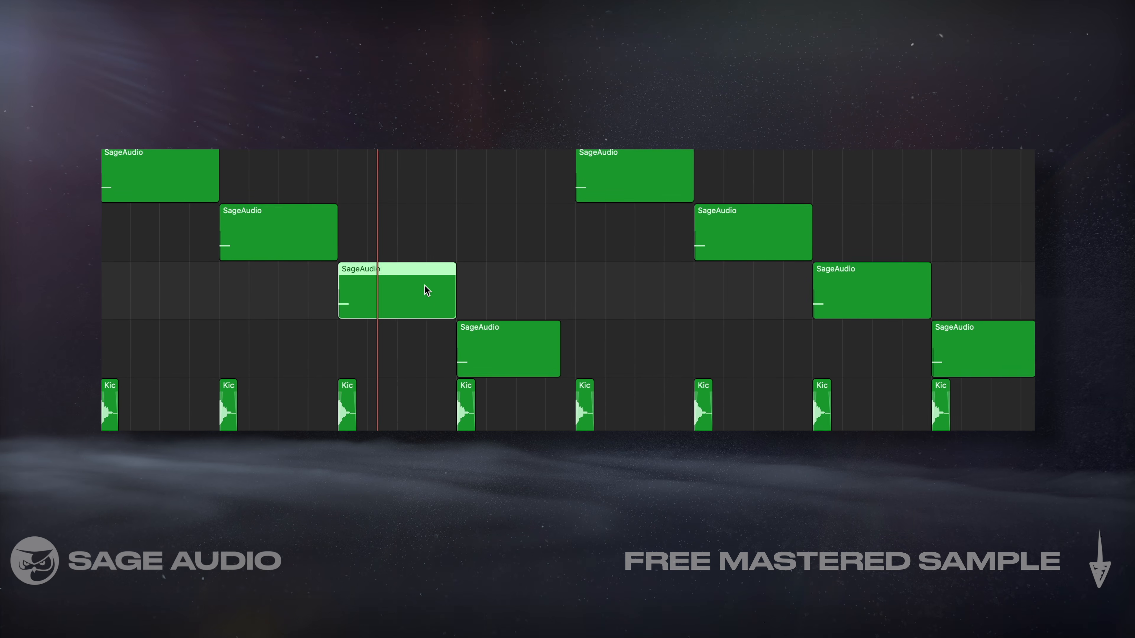
click(494, 339)
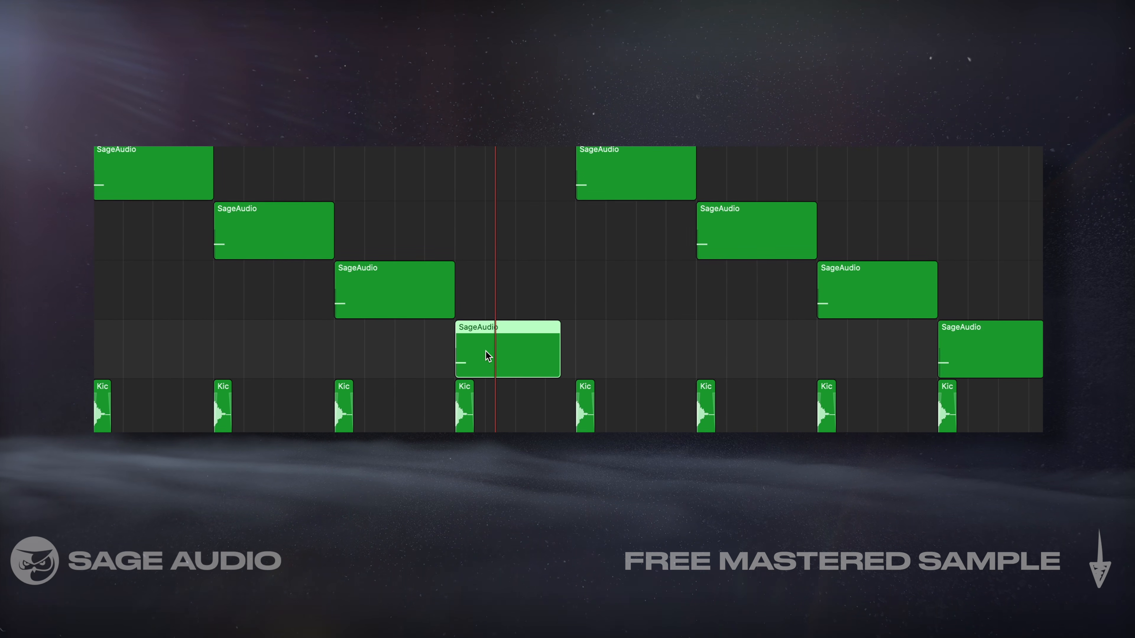
click(623, 166)
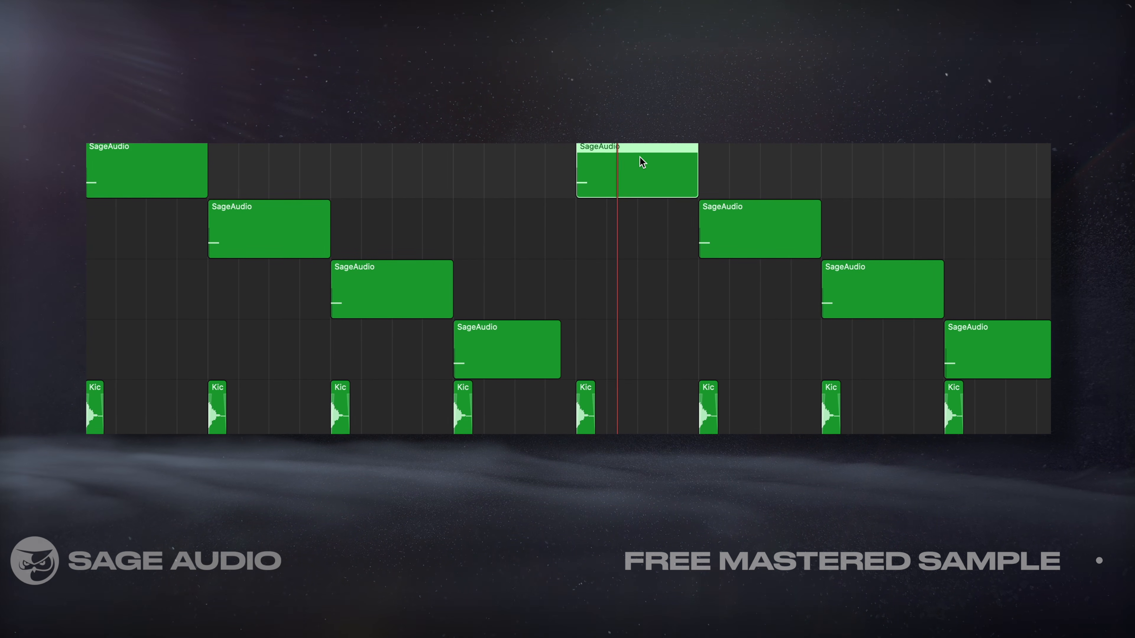
click(770, 237)
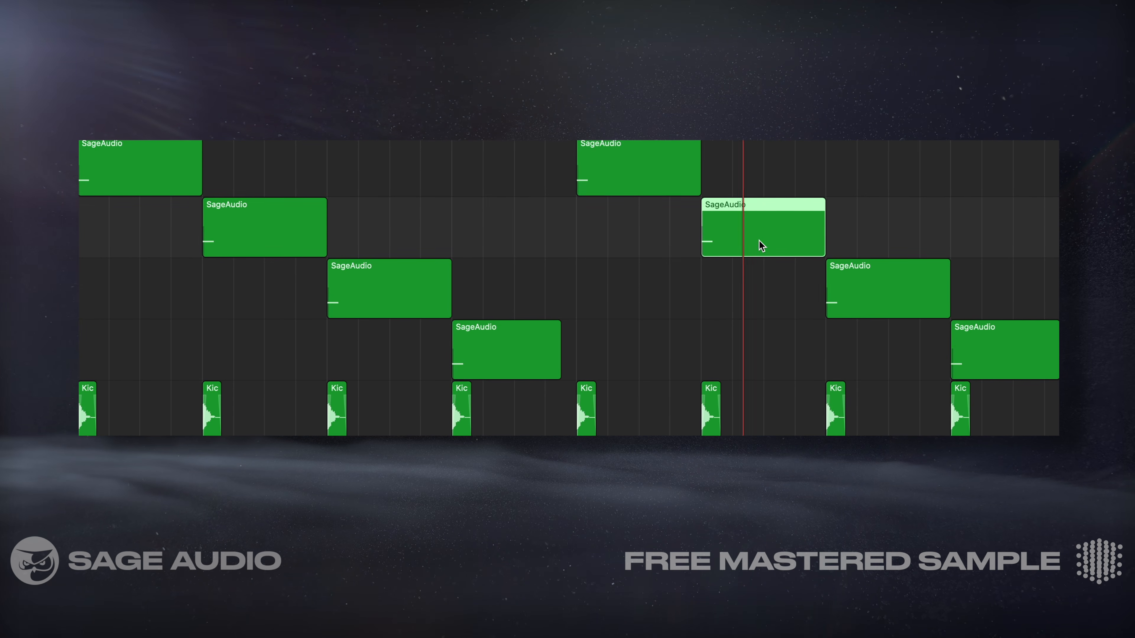
click(876, 295)
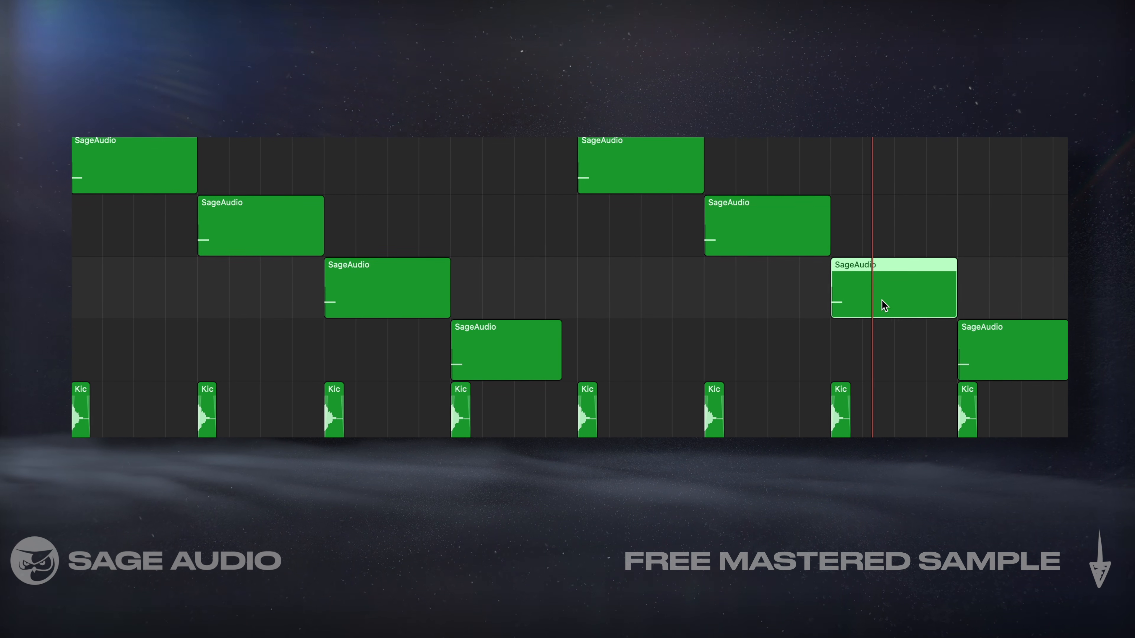
click(996, 335)
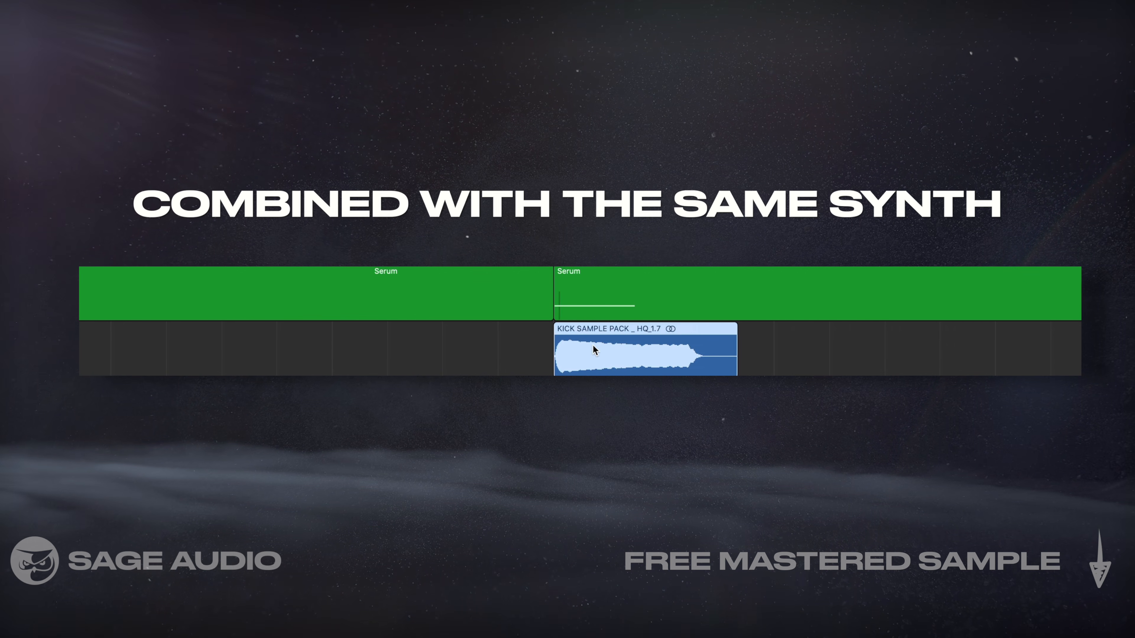
Select the Serum region above the kick sample to show the same synth layered with different kicks
click(595, 306)
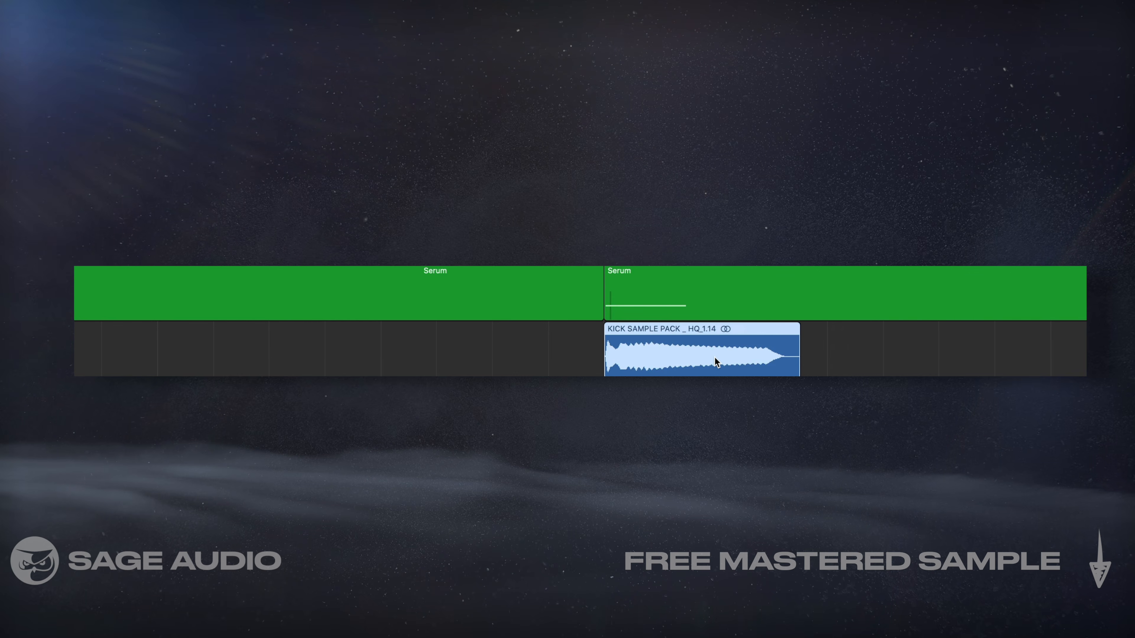
click(623, 286)
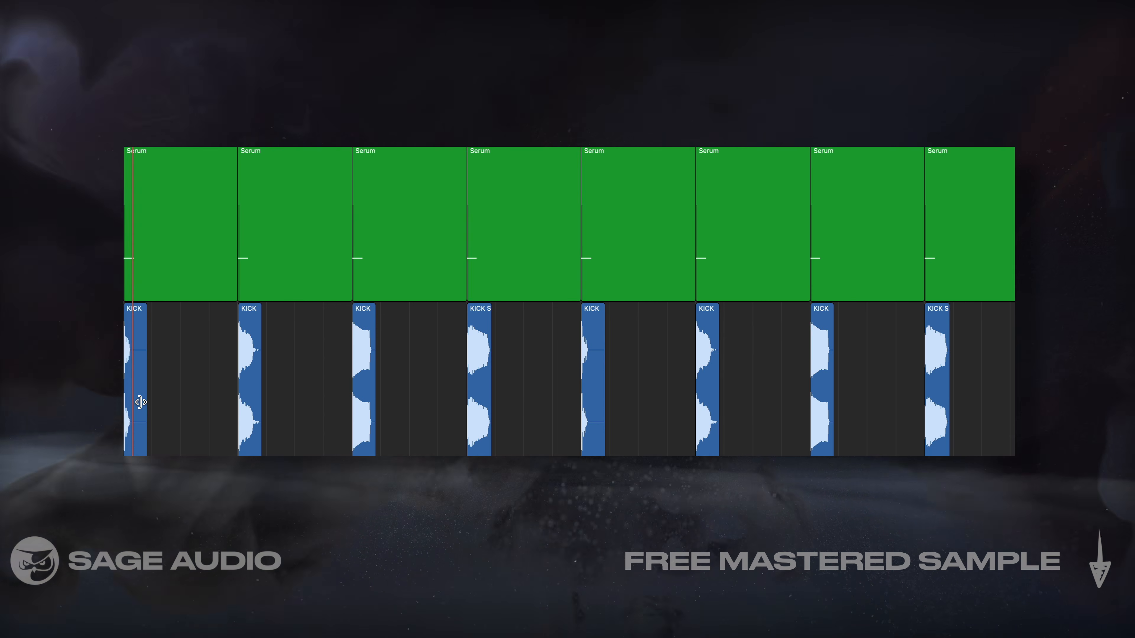
Highlight each kick sample under the Serum regions in turn during playback, from the second through the eighth
click(249, 396)
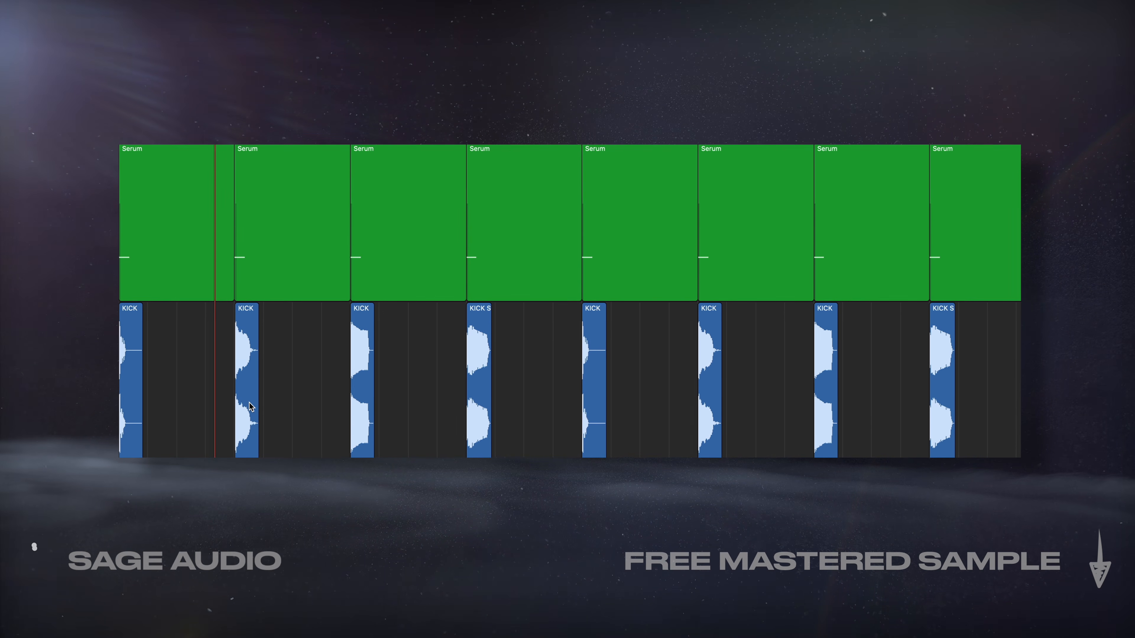
click(364, 367)
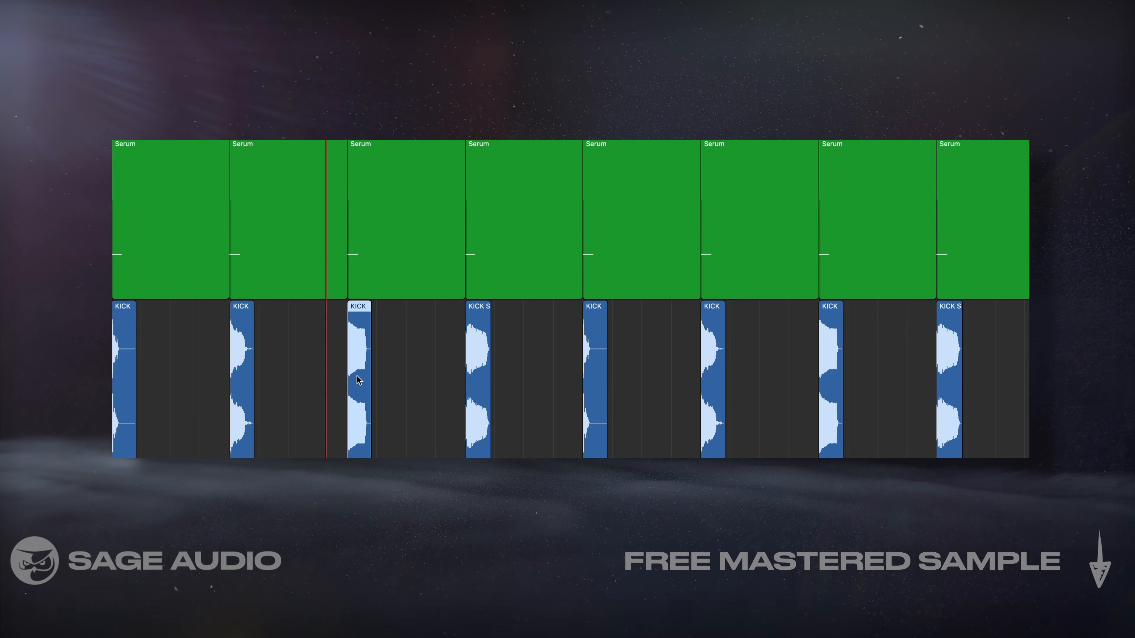
click(478, 417)
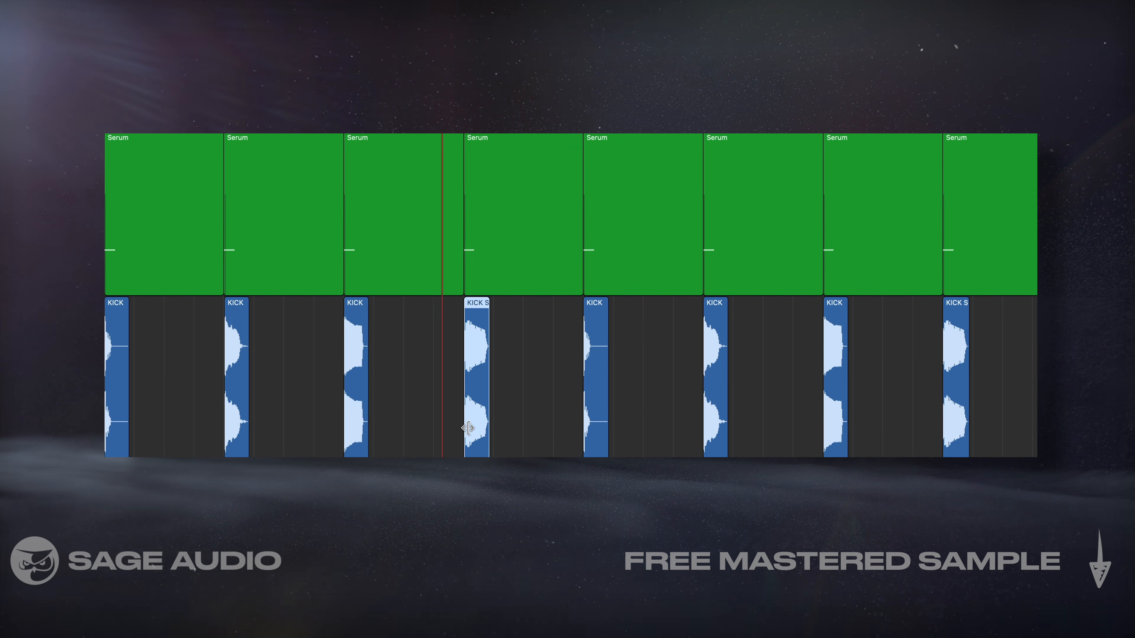
click(589, 394)
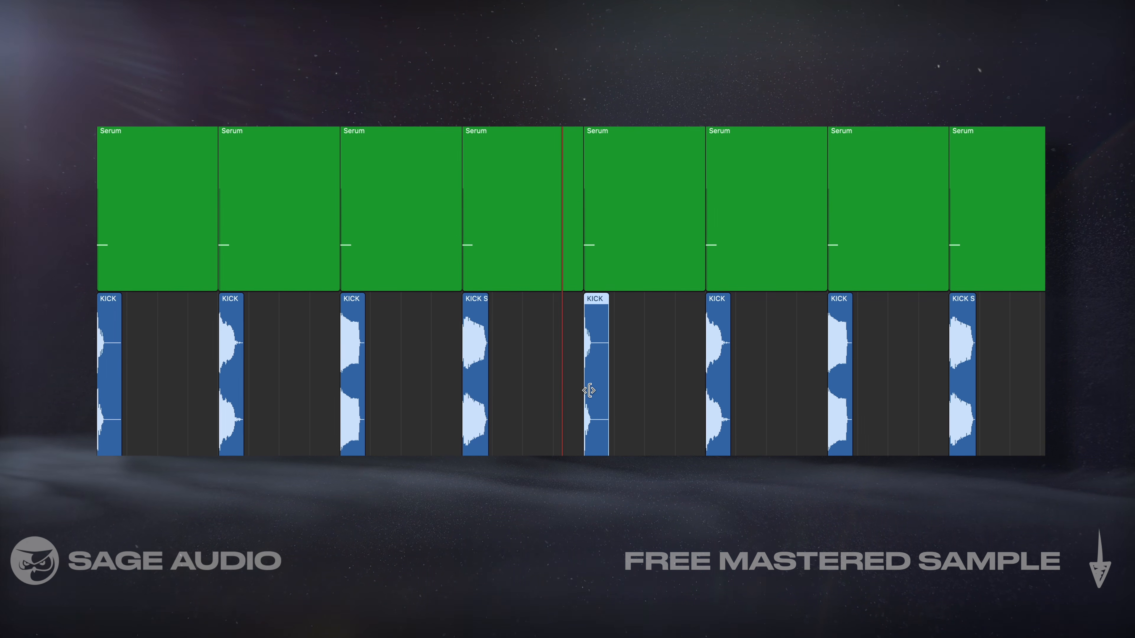
click(721, 342)
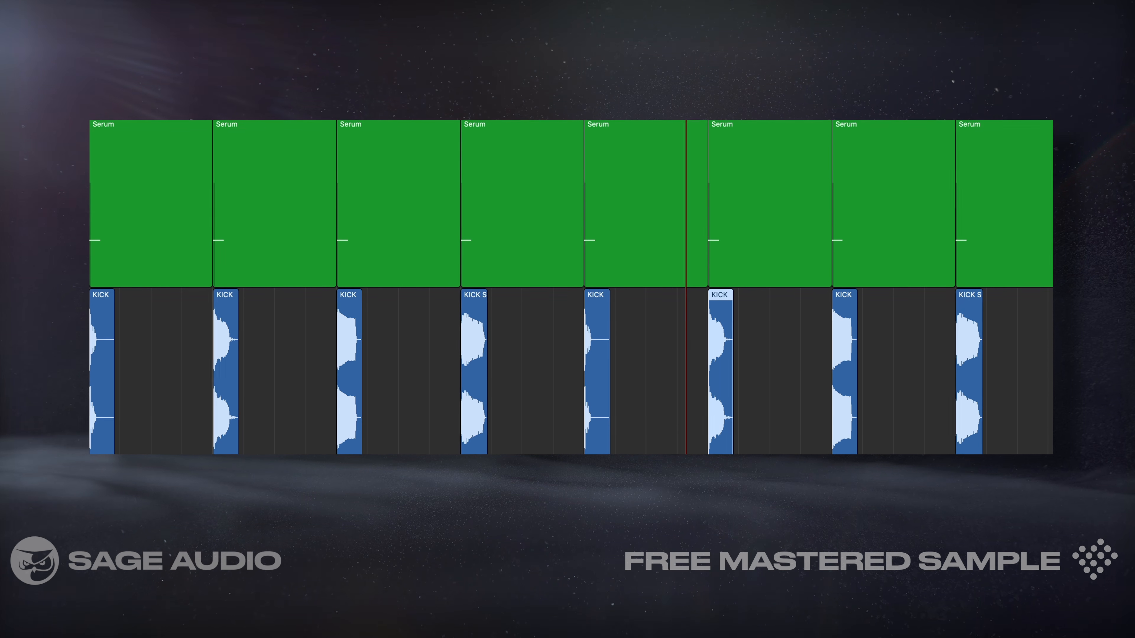
click(846, 378)
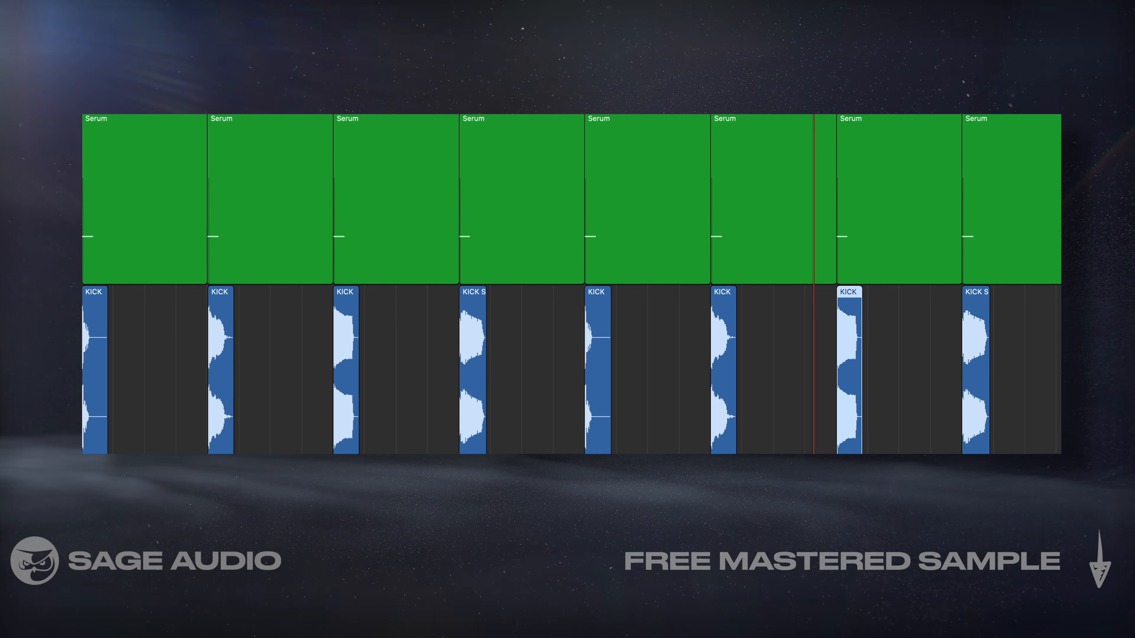
click(982, 353)
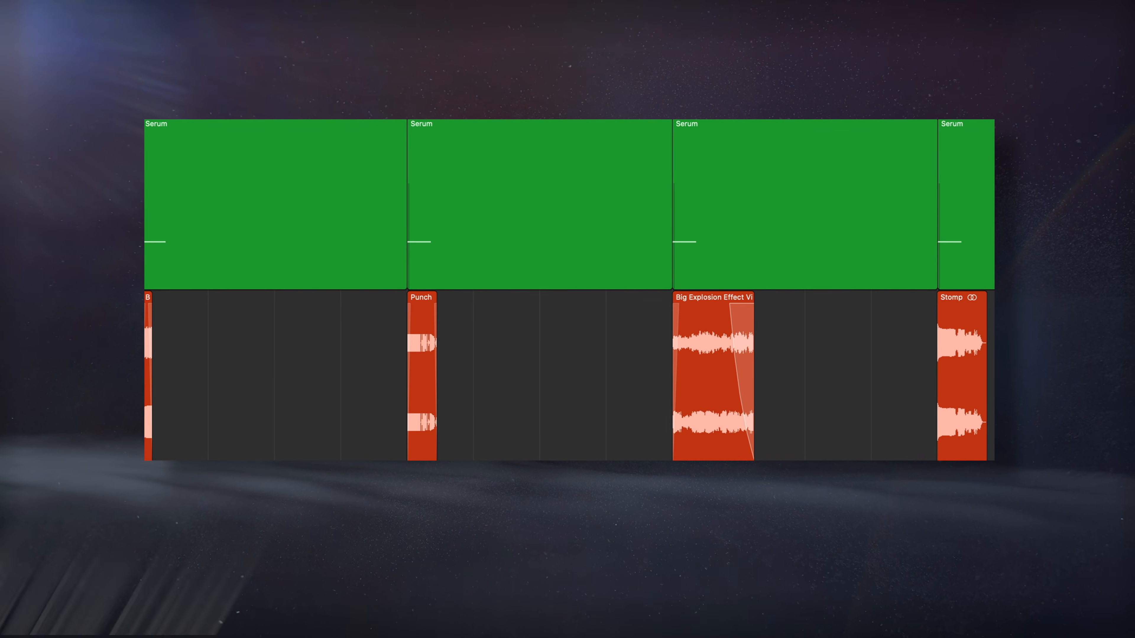
Select the first Serum region together with the sound effect region directly beneath it
drag(132, 206, 183, 344)
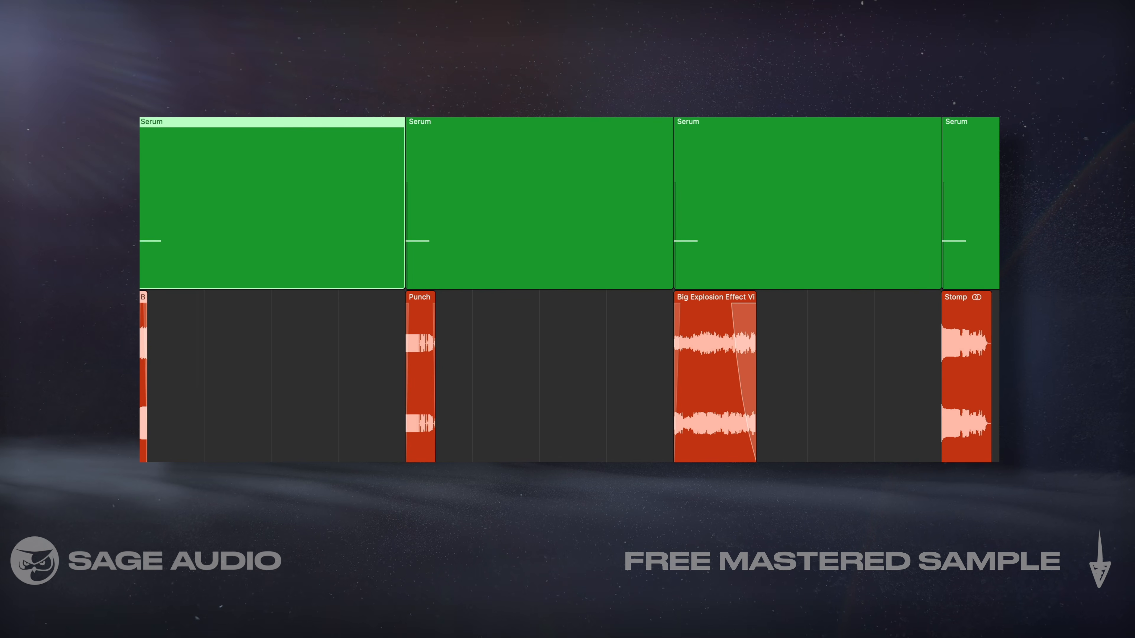
Highlight the Punch, Big Explosion Effect and Stomp samples beneath the Serum regions to follow the layered sound effects
click(409, 364)
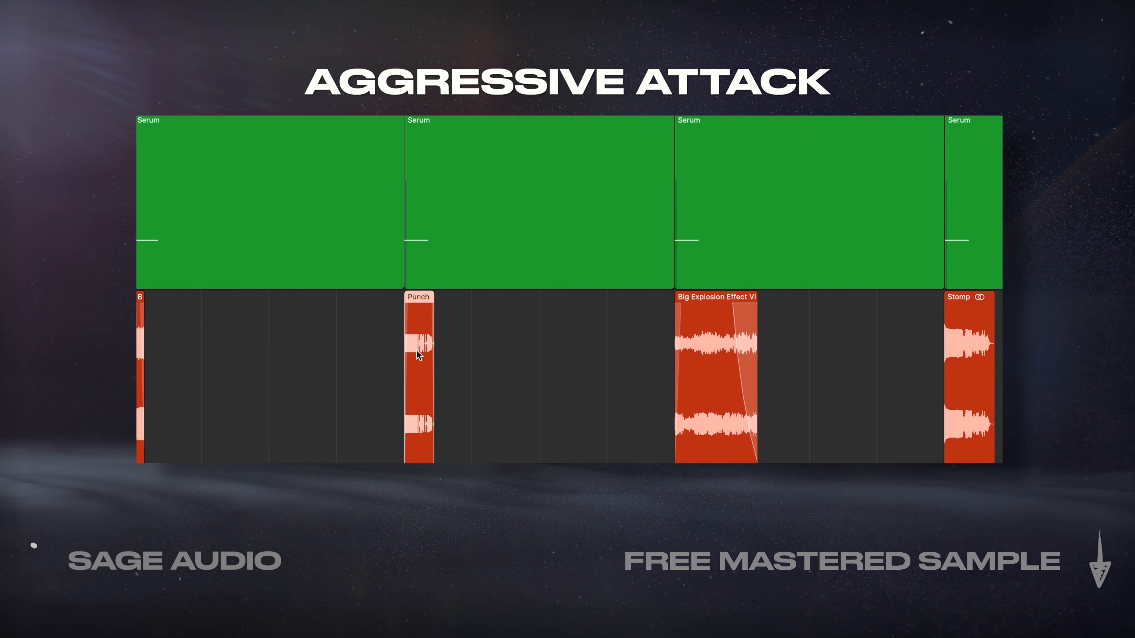
click(727, 387)
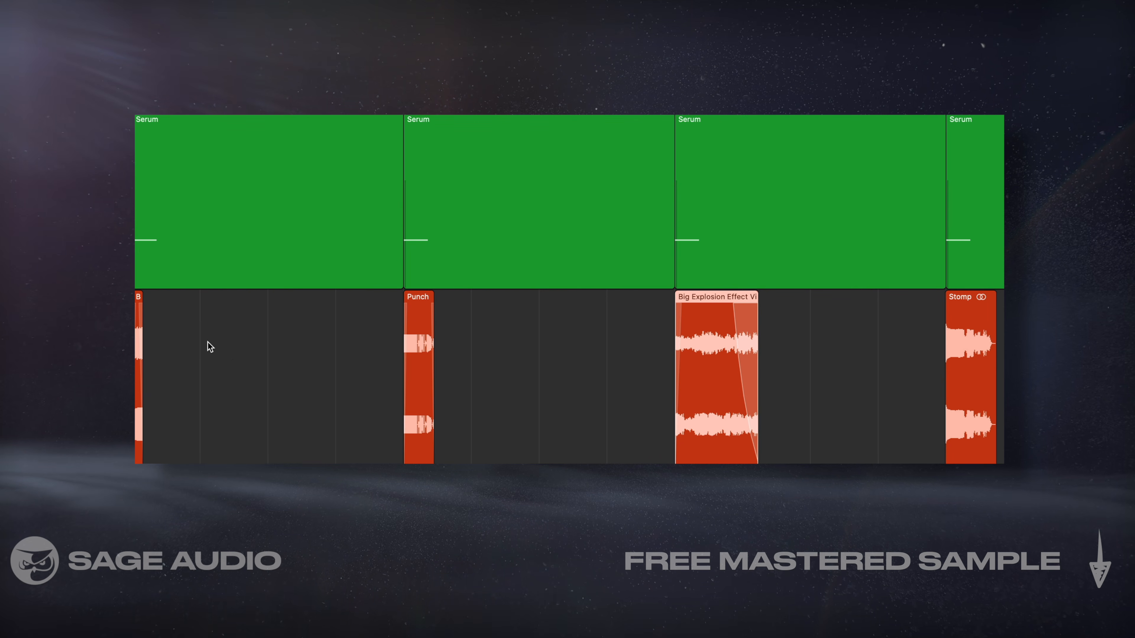
drag(141, 355, 827, 385)
shift+click(984, 381)
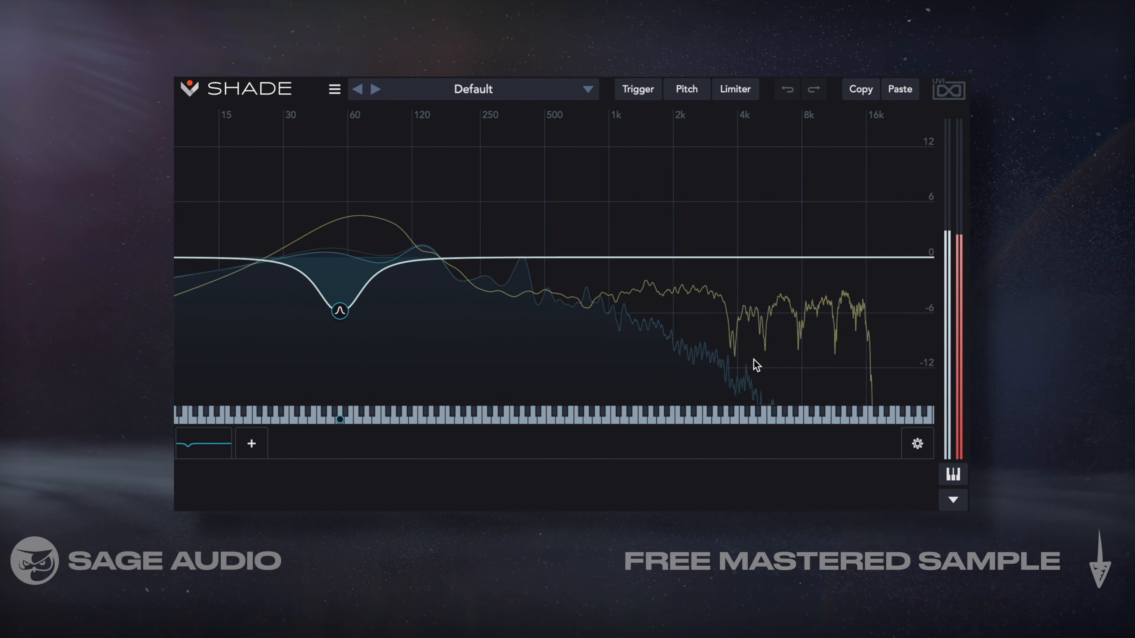
Deepen the low-frequency peak cut in the Shade EQ to -12.1 dB at 57.3 Hz
click(338, 309)
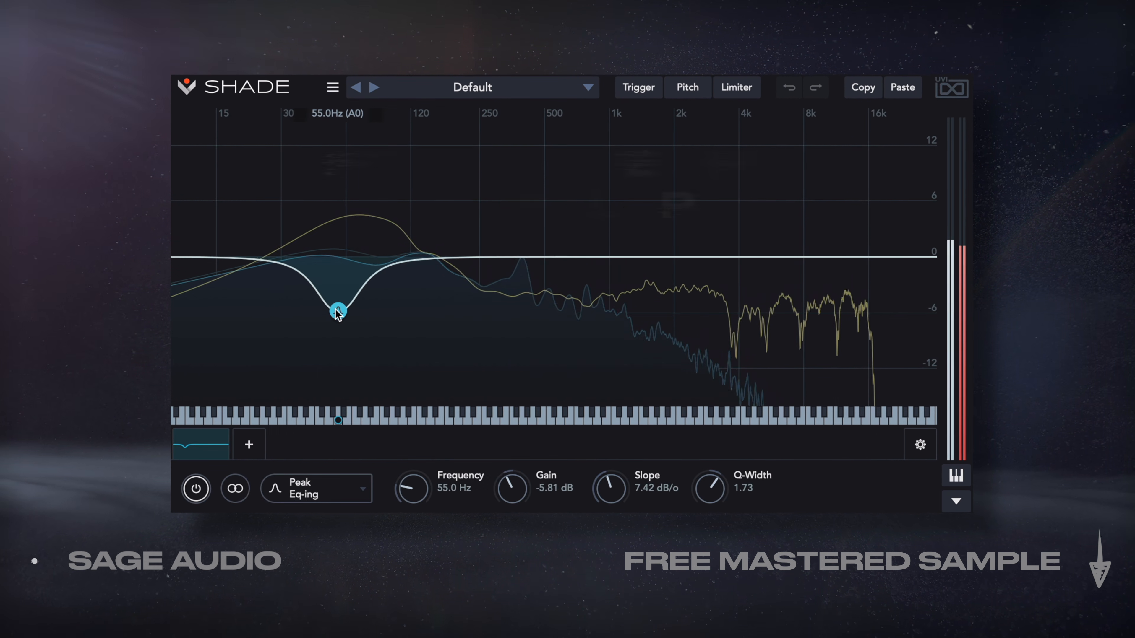
drag(337, 310, 335, 314)
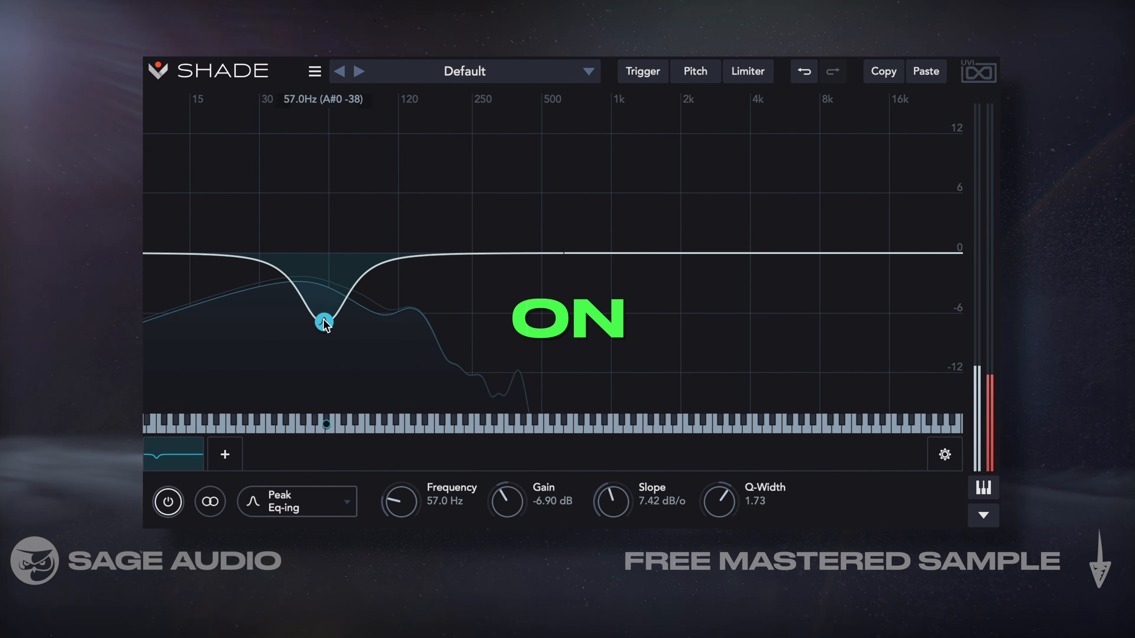
drag(324, 340, 322, 377)
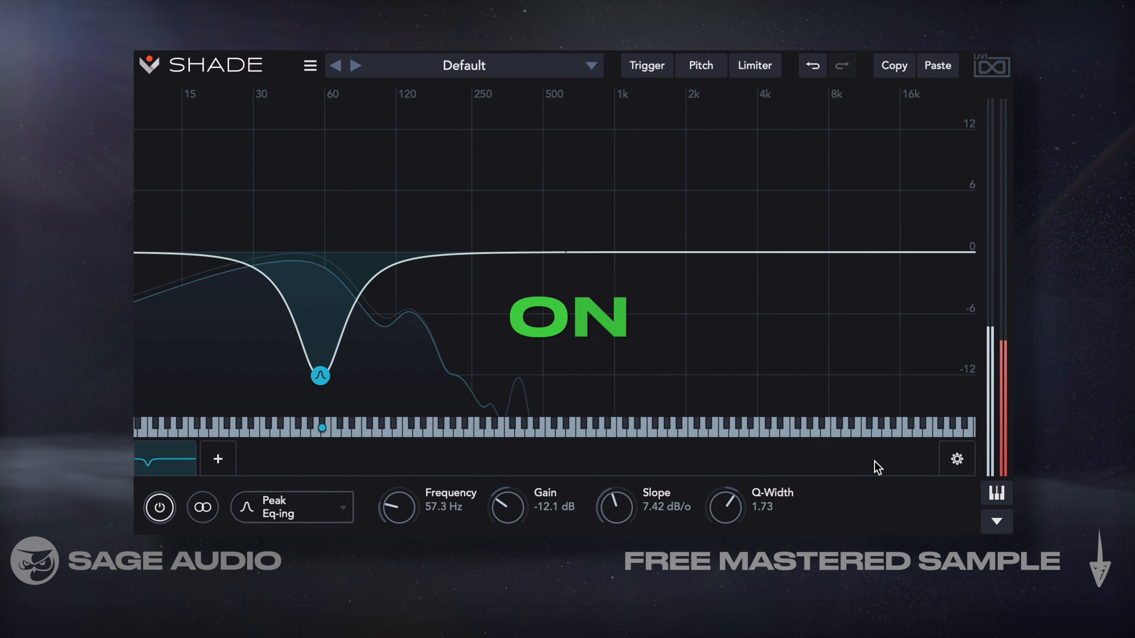
click(952, 457)
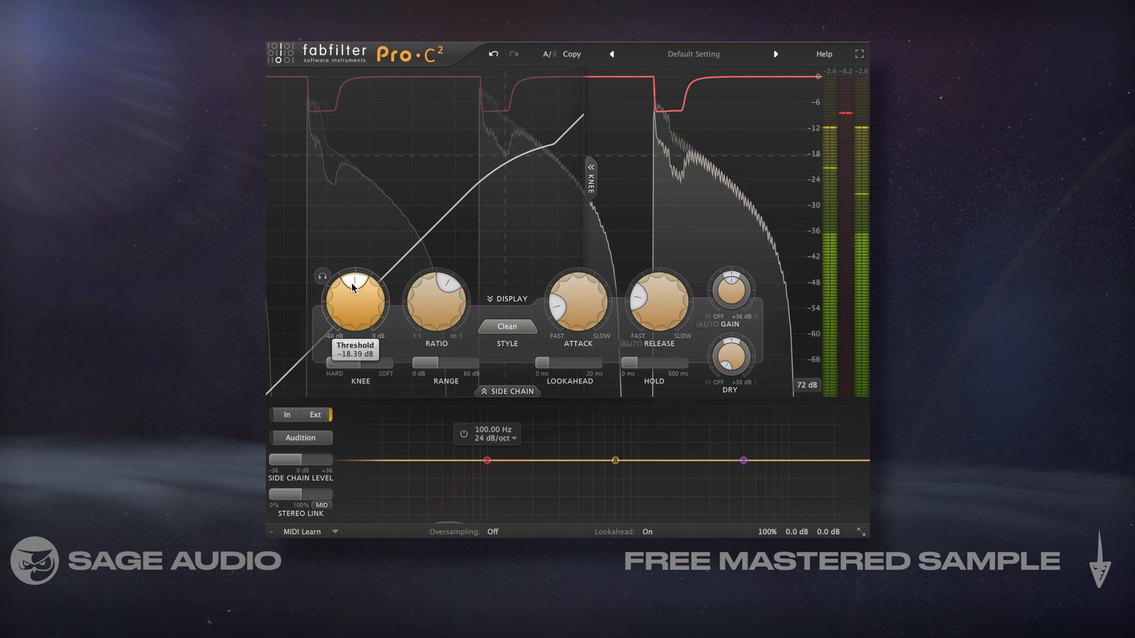
Lower the Pro-C 2 threshold for stronger side-chain ducking, take the compressor out of bypass and raise the threshold again
drag(352, 284, 350, 287)
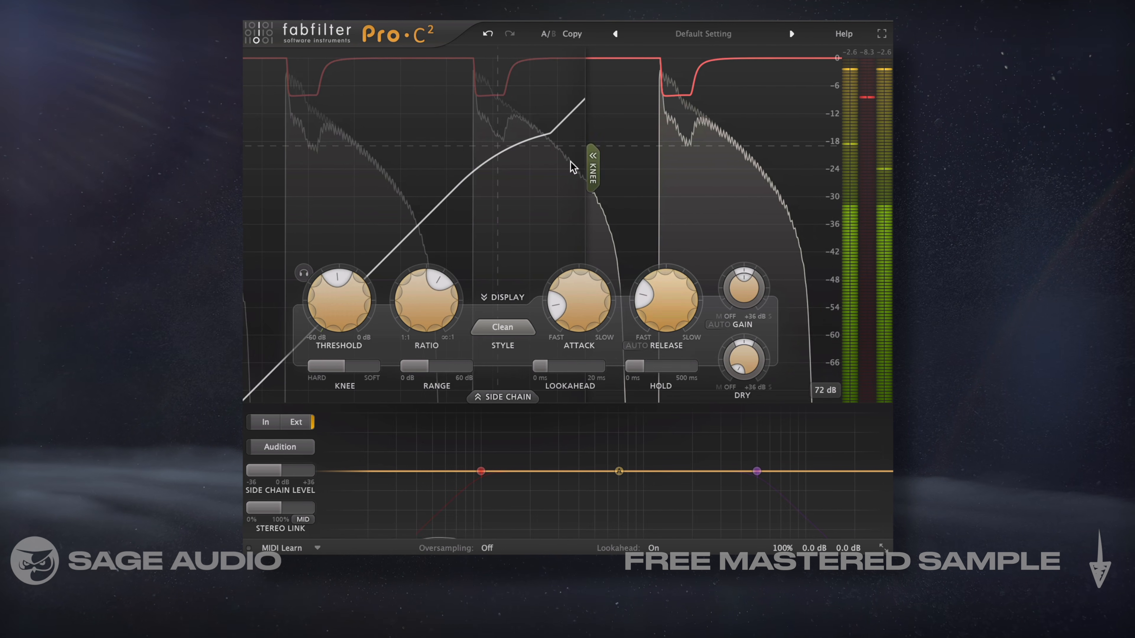
drag(334, 296, 333, 305)
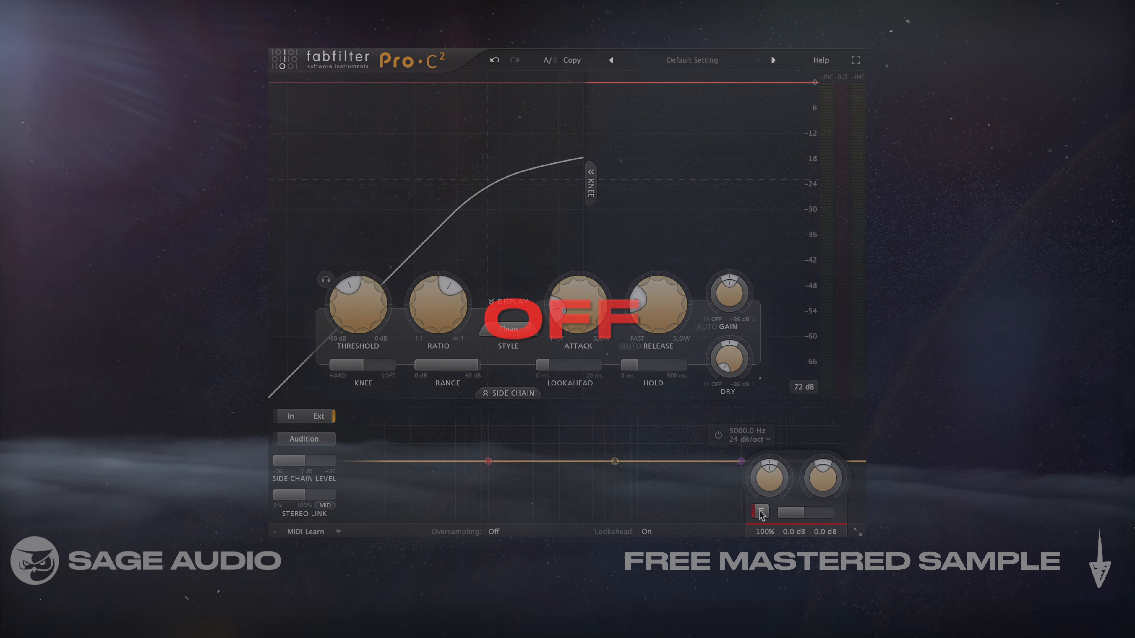
click(760, 511)
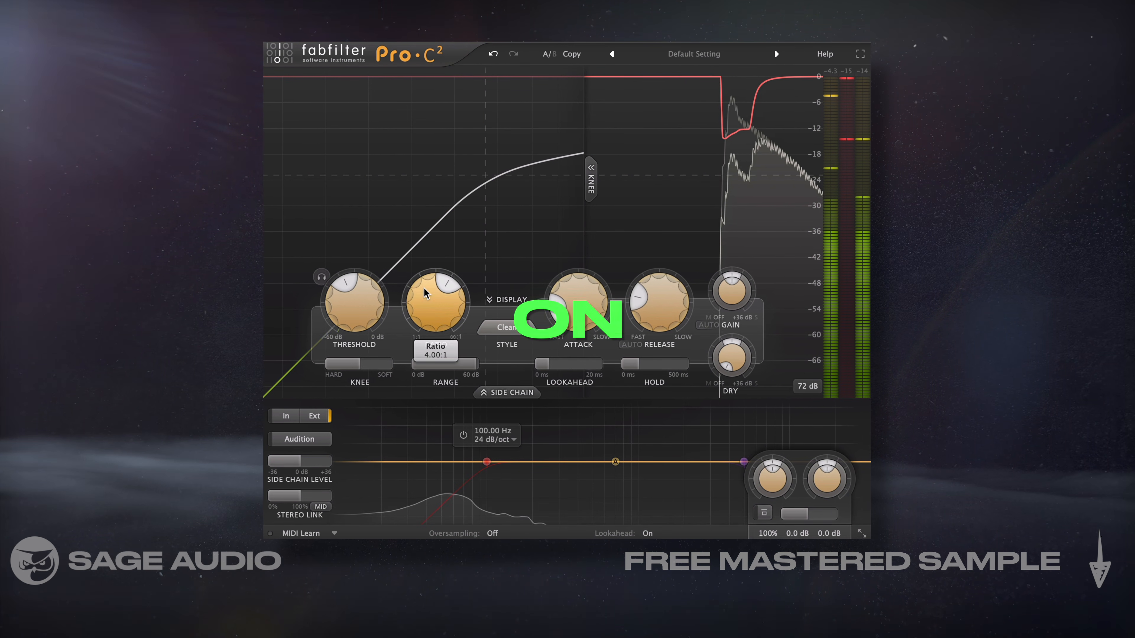
drag(340, 284, 356, 208)
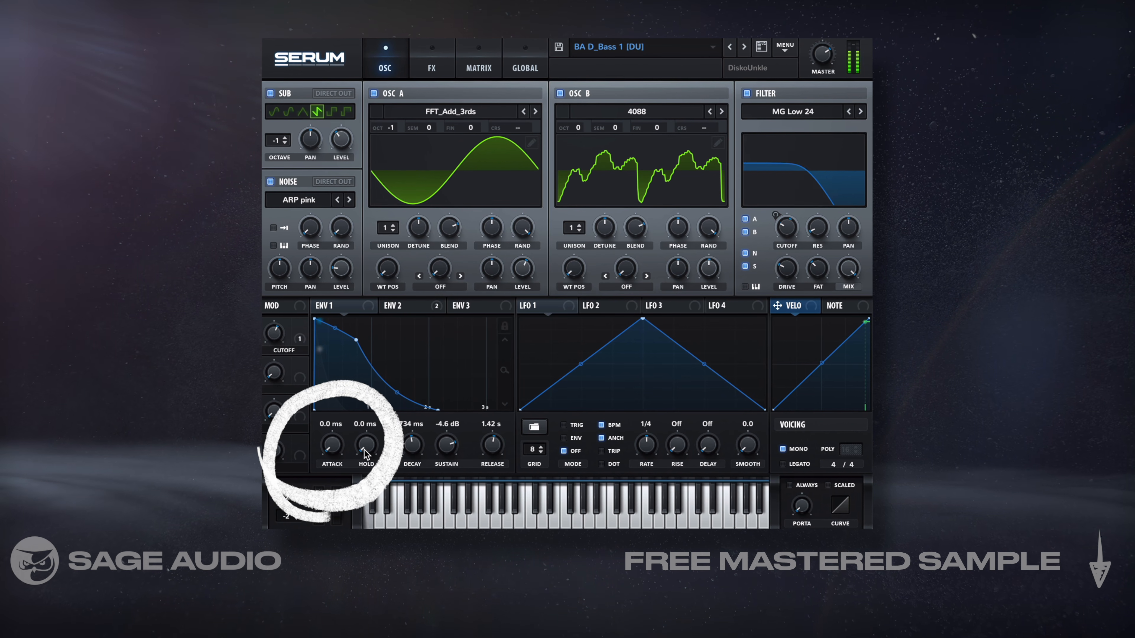
Set Serum's Env 1 attack time to 16 ms and extend the attack slightly in the envelope graph
mouse_move(335, 442)
drag(335, 434, 336, 424)
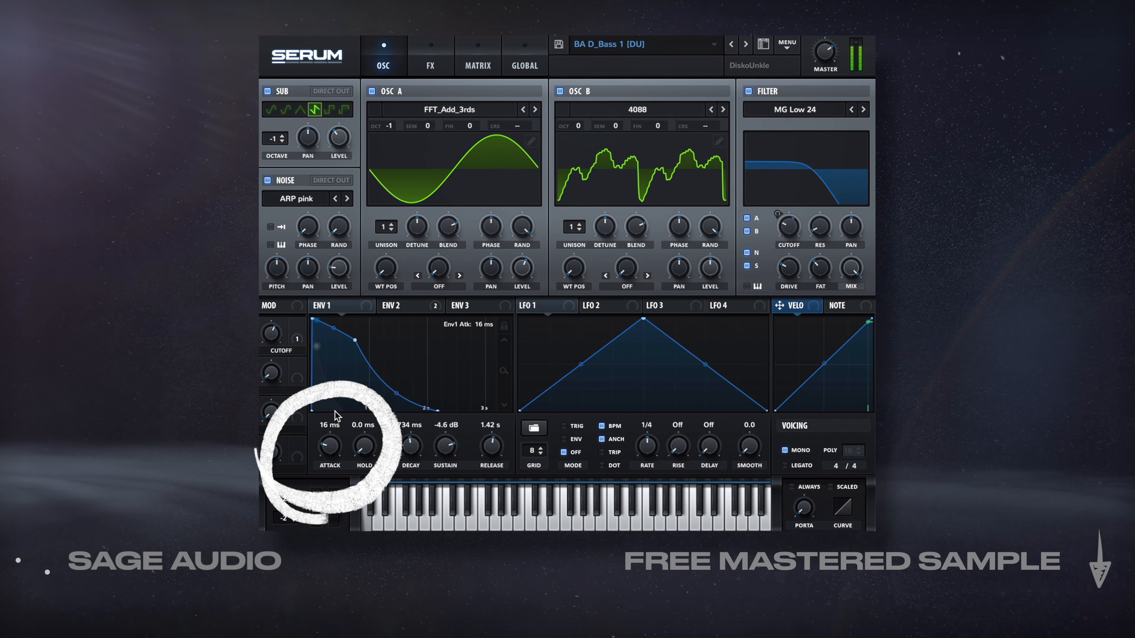
drag(312, 318, 315, 318)
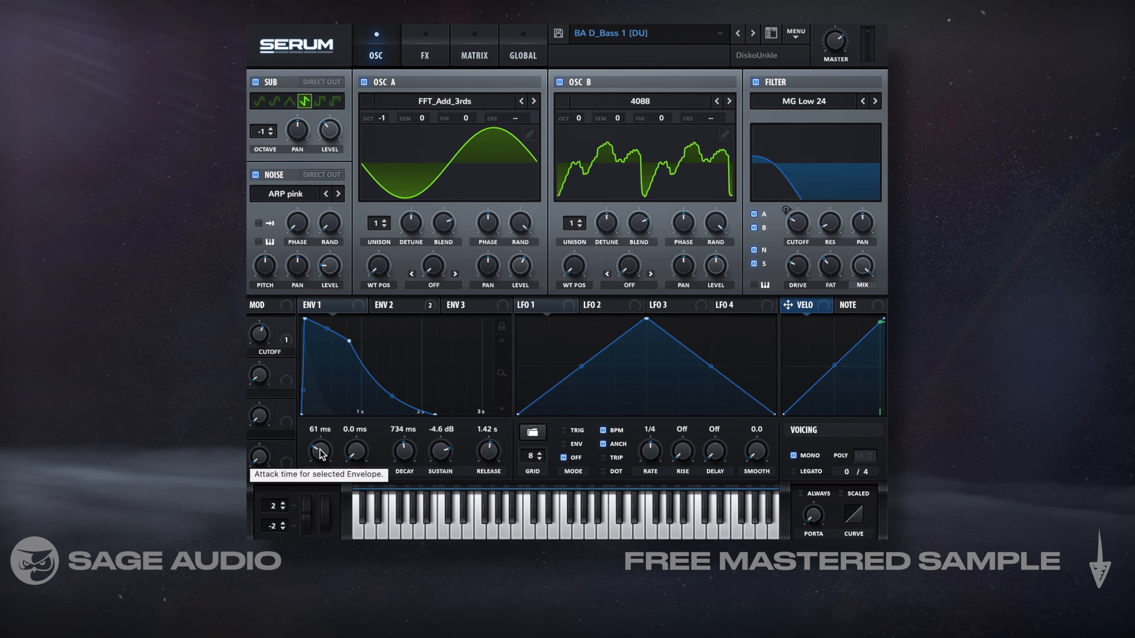
Sweep Serum's Env 1 attack up to 1.17 s, back down to 210 ms and further towards a shorter attack
drag(318, 451, 320, 451)
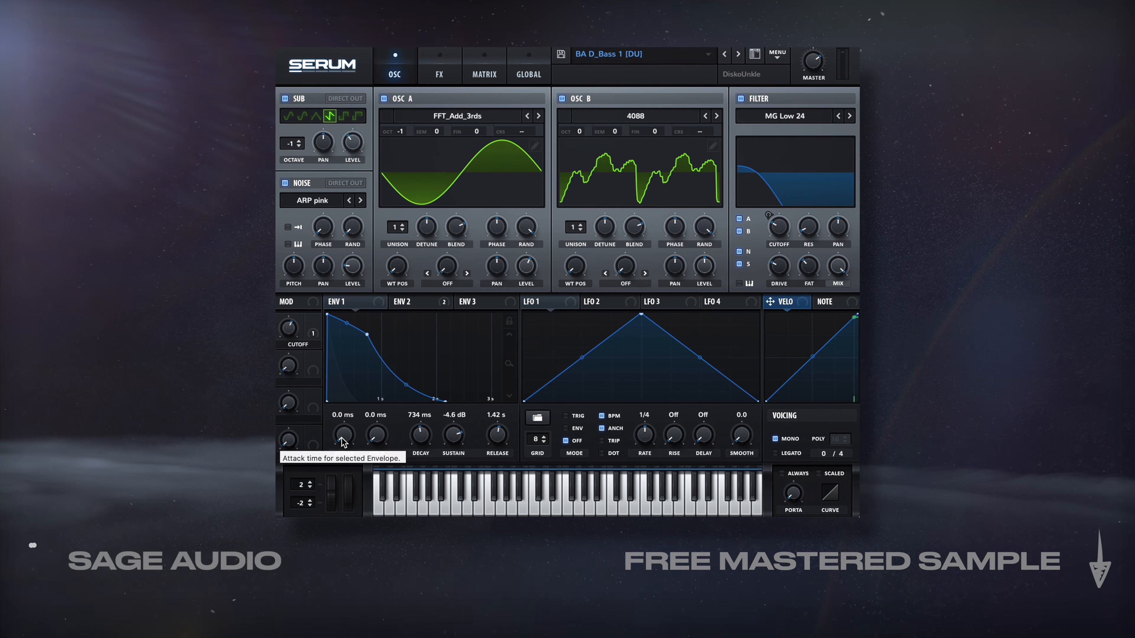
drag(341, 408, 349, 371)
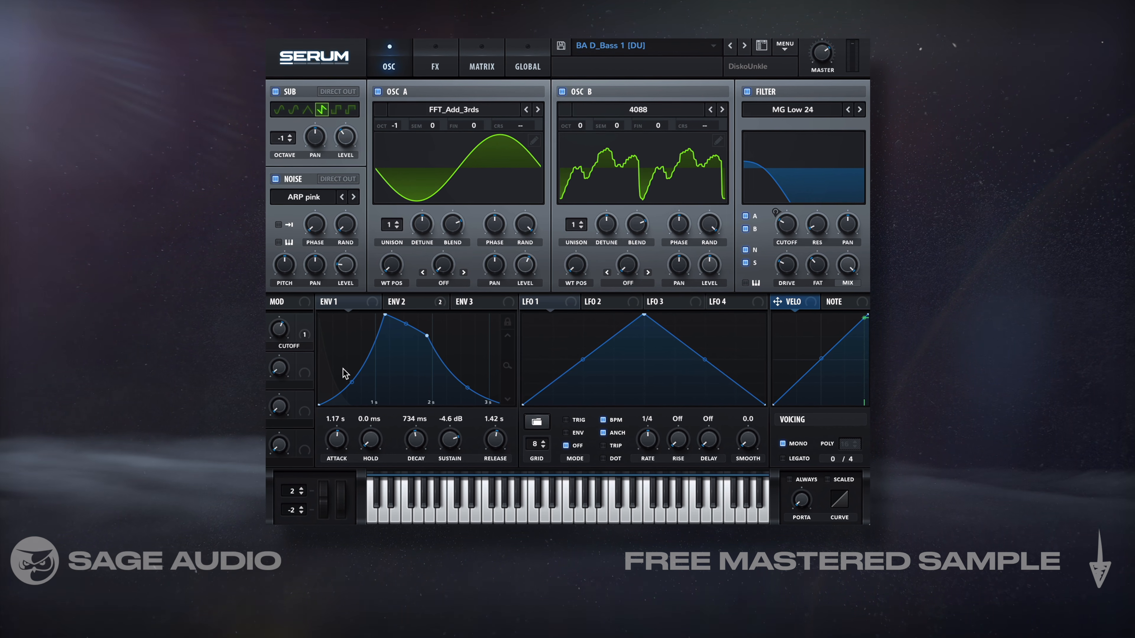
drag(340, 369, 332, 386)
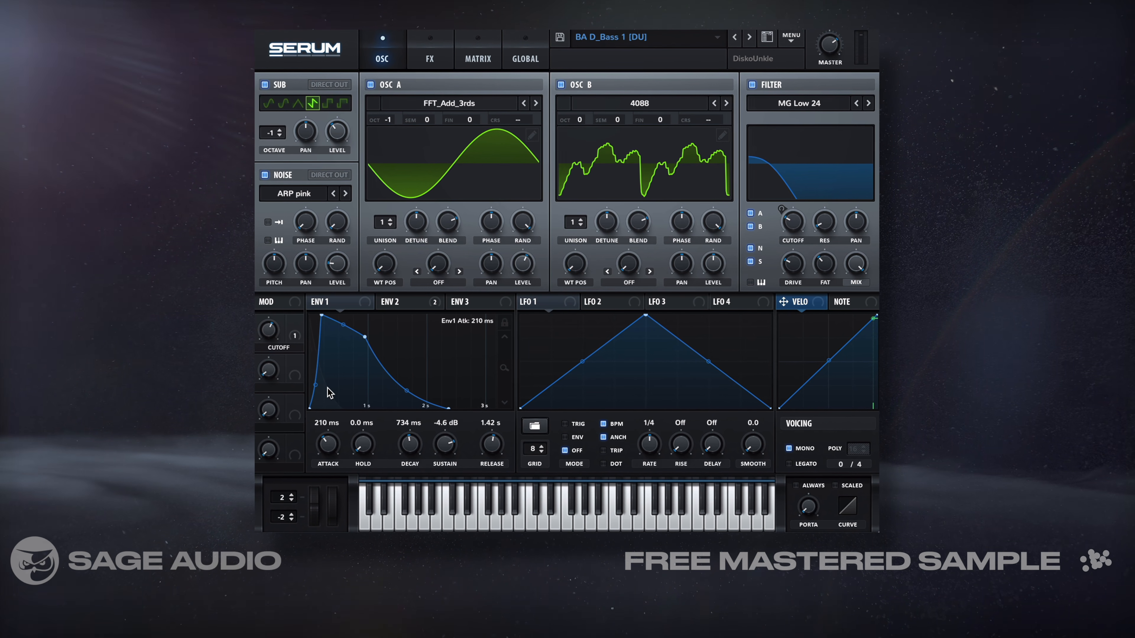
drag(330, 393, 325, 403)
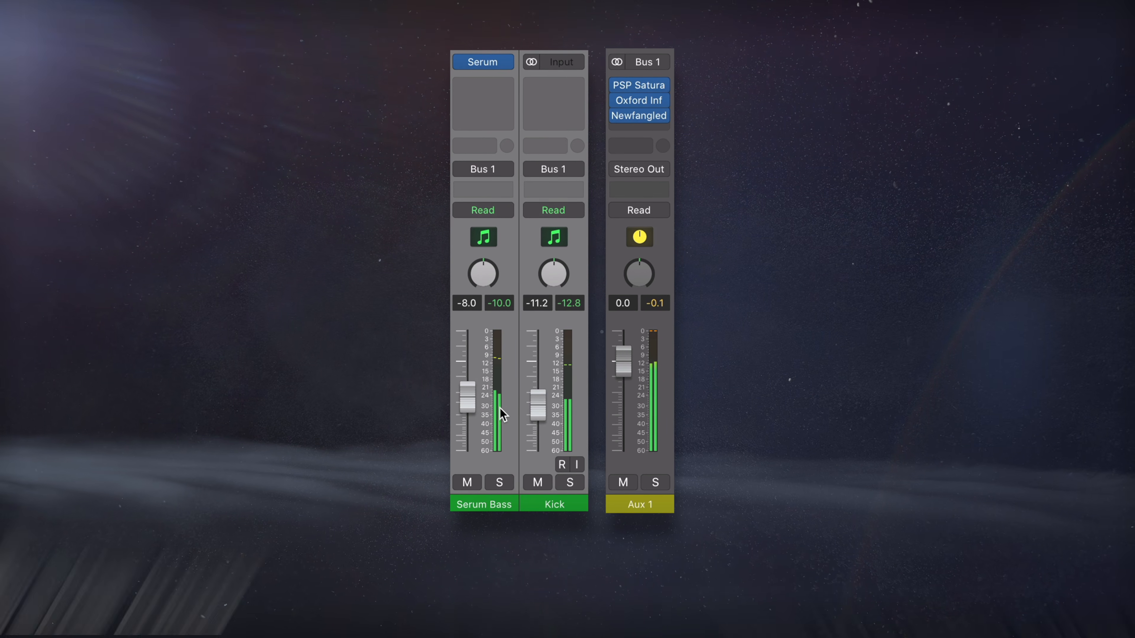
Highlight the Kick channel, the Serum Bass and Kick channels together, and the Aux 1 bus to follow the routing
click(584, 402)
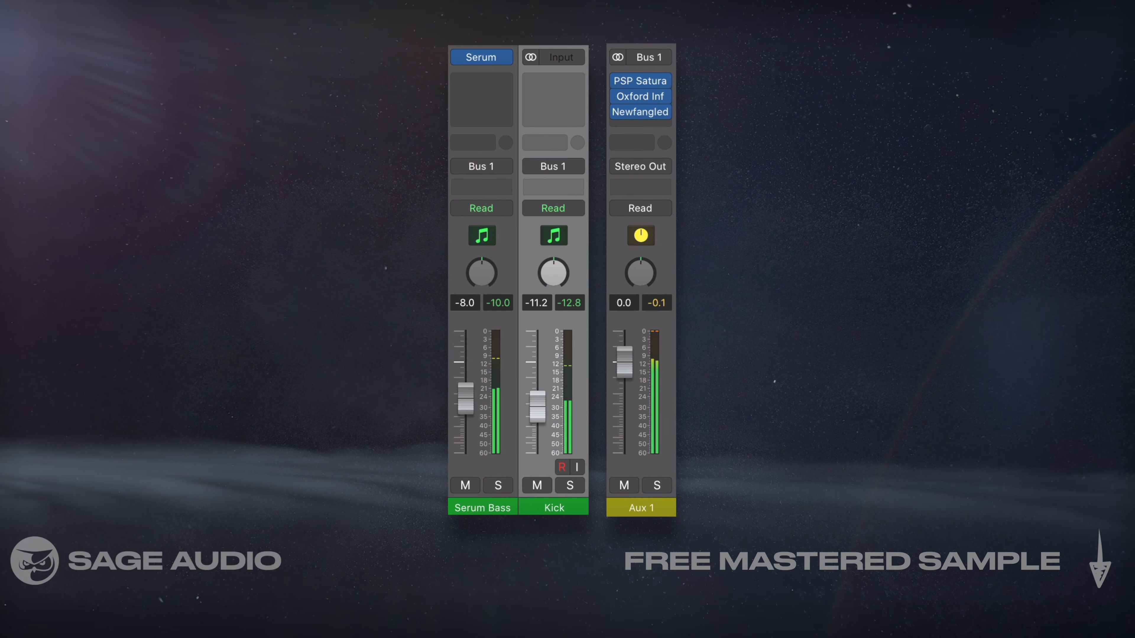
click(507, 252)
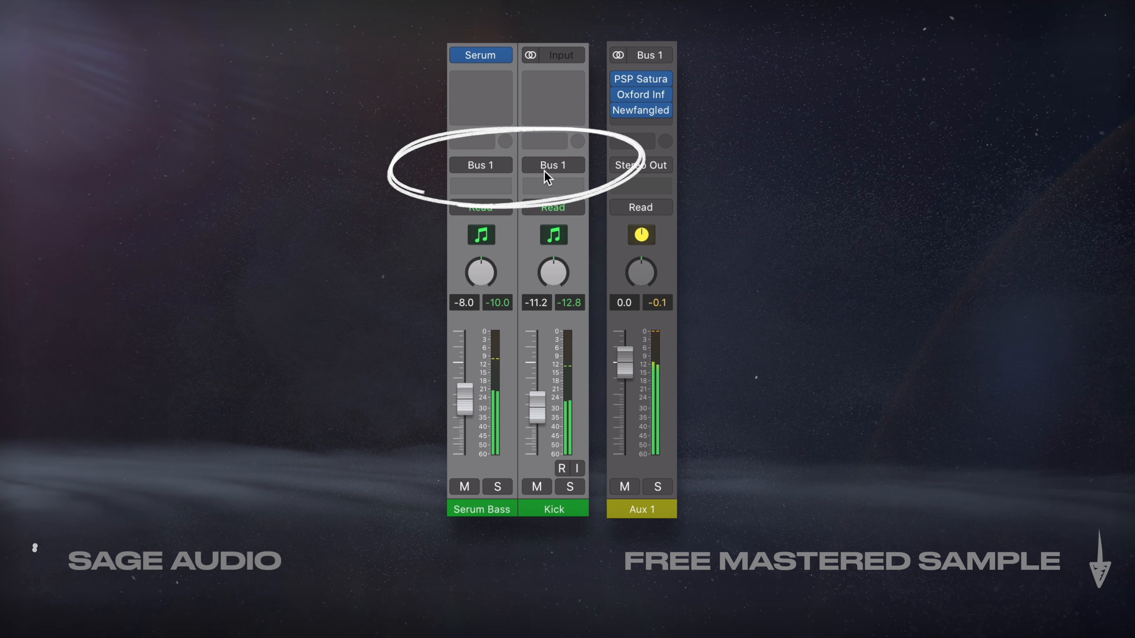
click(663, 391)
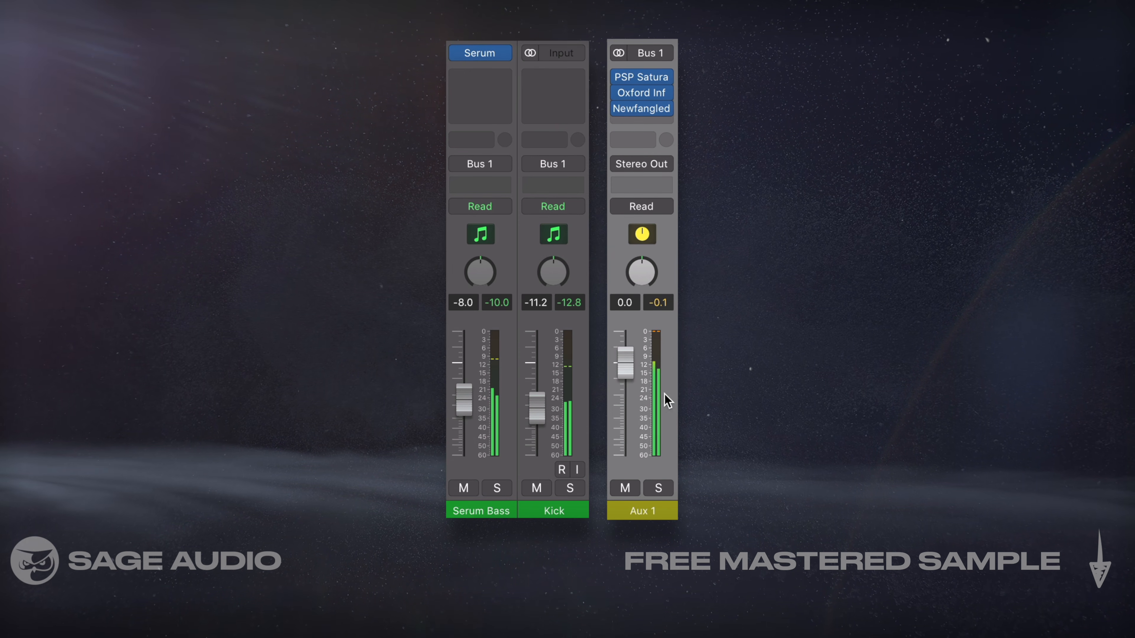
Toggle the PSP Saturator, Oxford Inflator and Newfangled inserts on Aux 1 off and on to compare the bus processing
click(622, 80)
click(619, 94)
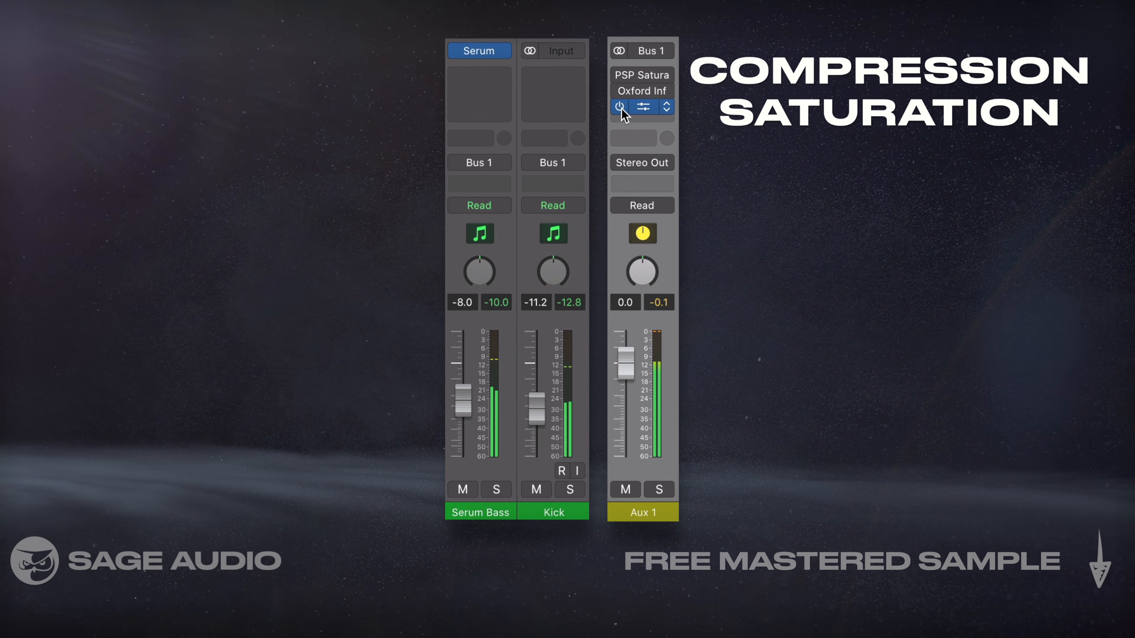
click(620, 72)
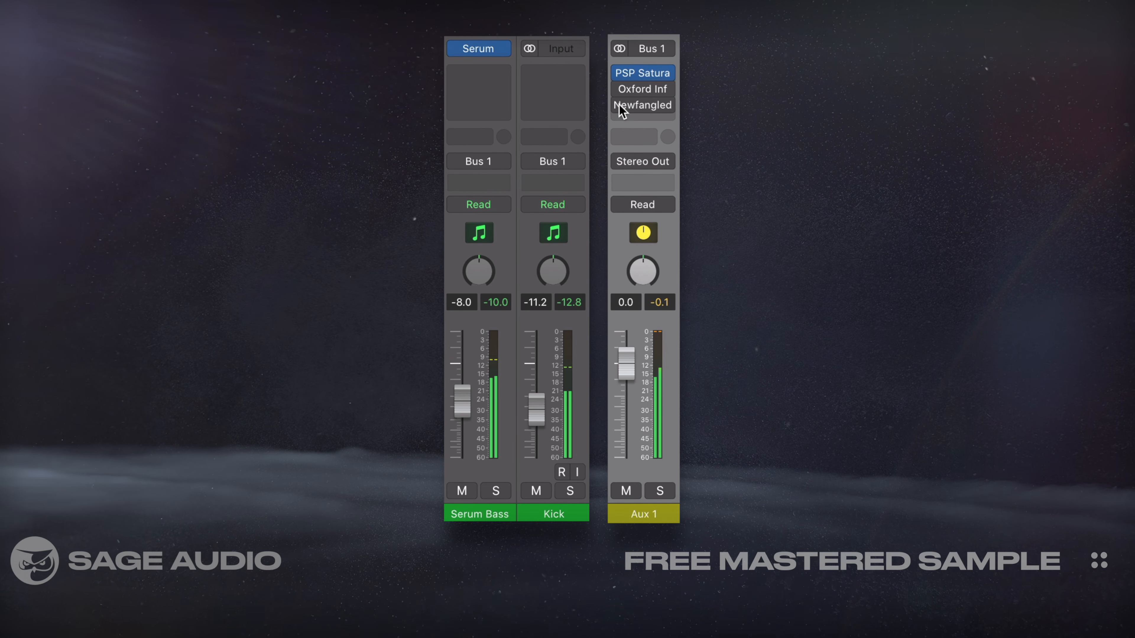
click(618, 92)
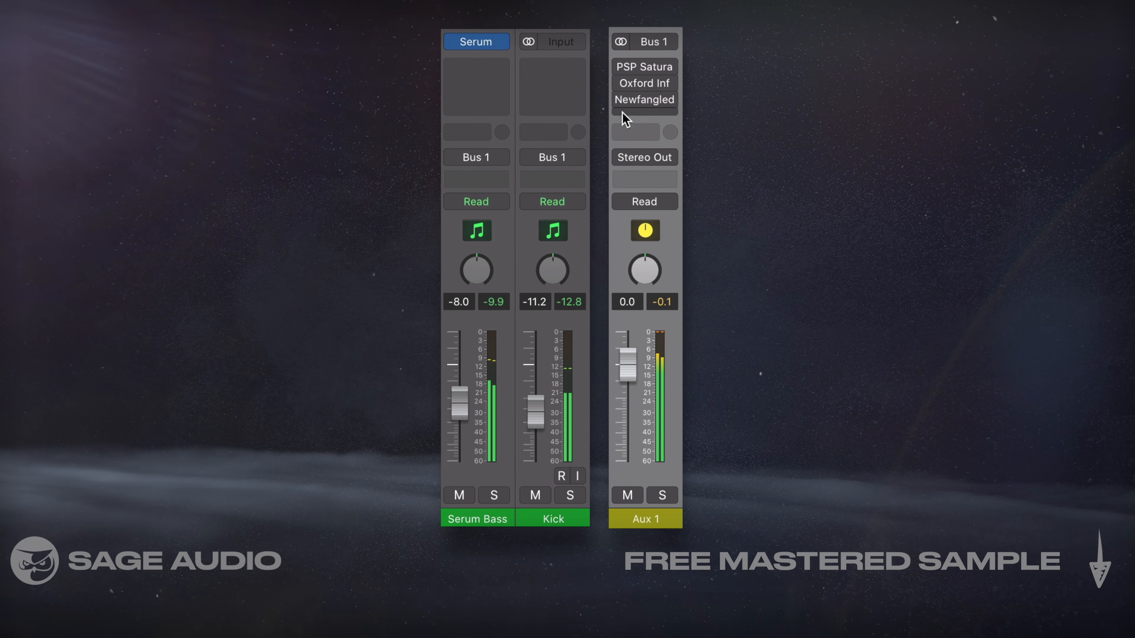
click(619, 84)
click(620, 66)
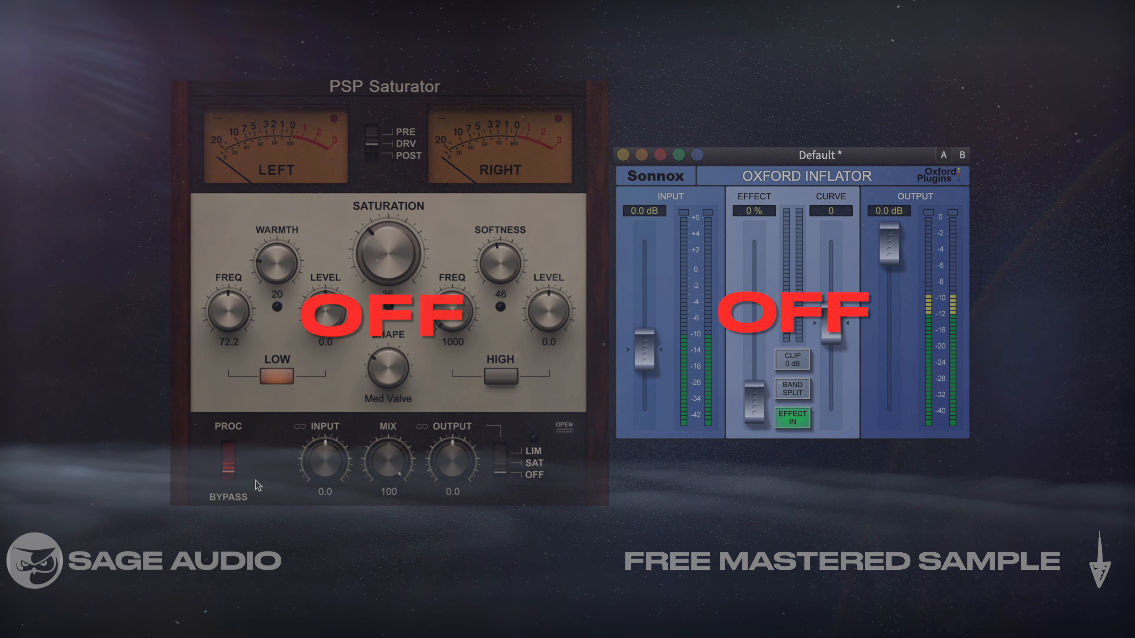
Turn on PSP Saturator's processing, set its saturation to 42 and enable the high band
click(223, 455)
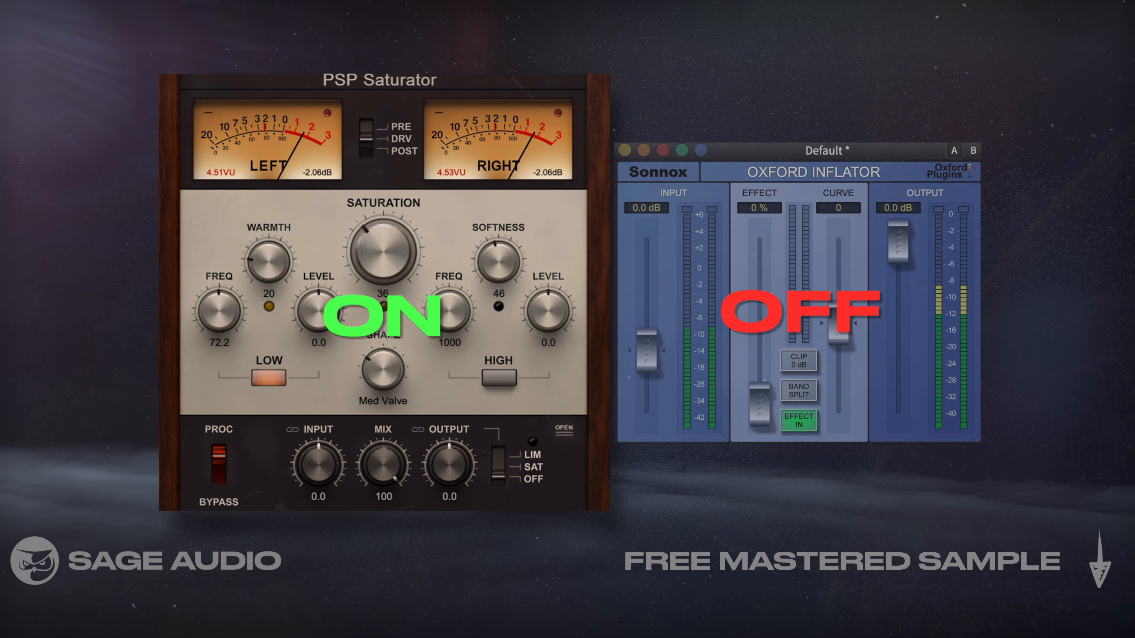
drag(374, 258, 375, 250)
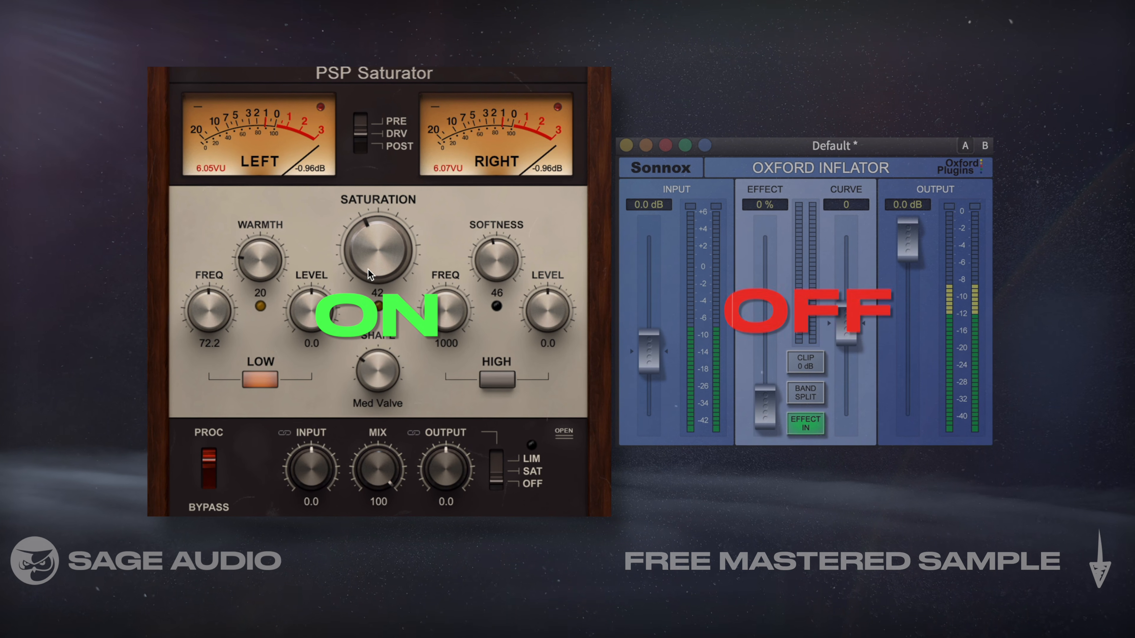
click(497, 379)
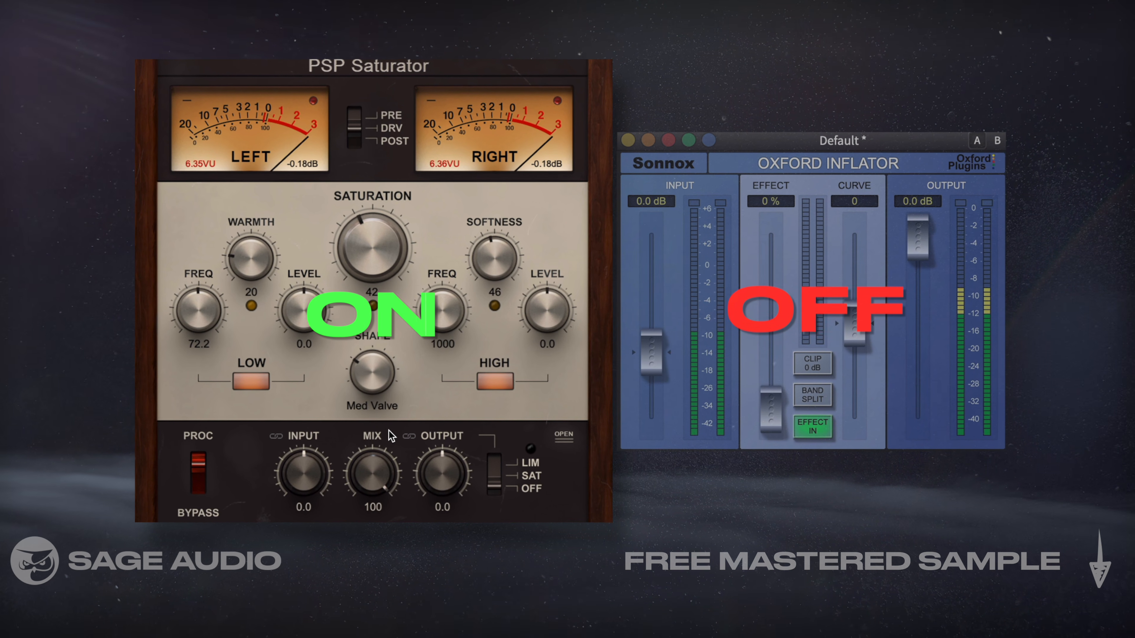
Raise PSP Saturator's softness and high-band level, and increase the Oxford Inflator's effect amount
drag(482, 261, 482, 255)
drag(535, 308, 535, 297)
drag(779, 407, 786, 155)
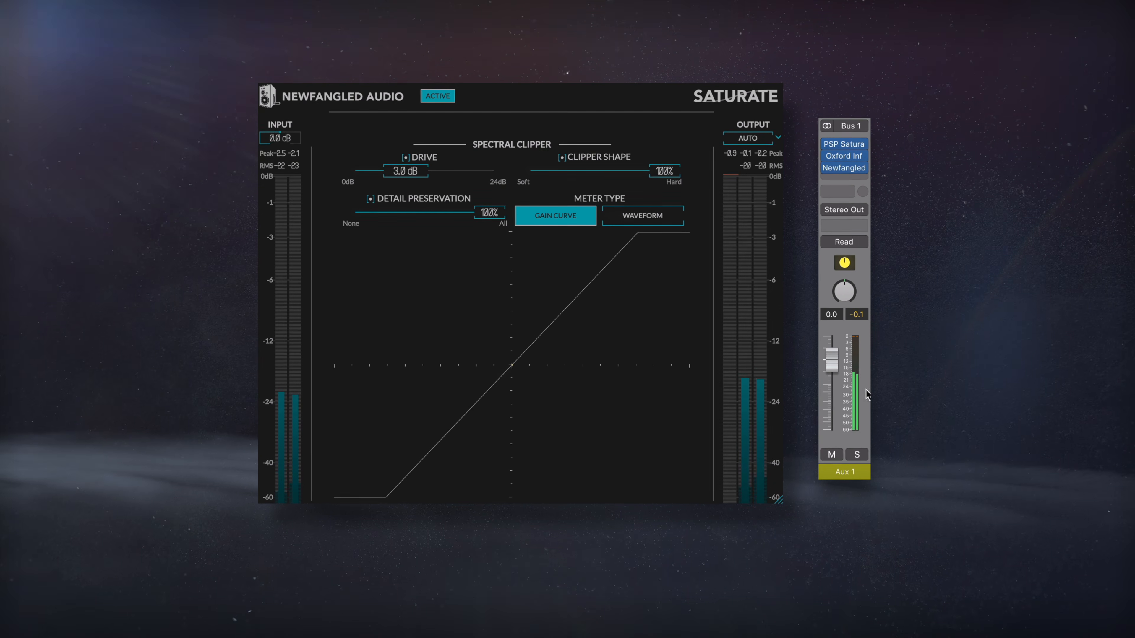
Adjust the clipper shape and detail preservation of Newfangled Saturate, and raise its drive to 7.0 dB
mouse_move(844, 144)
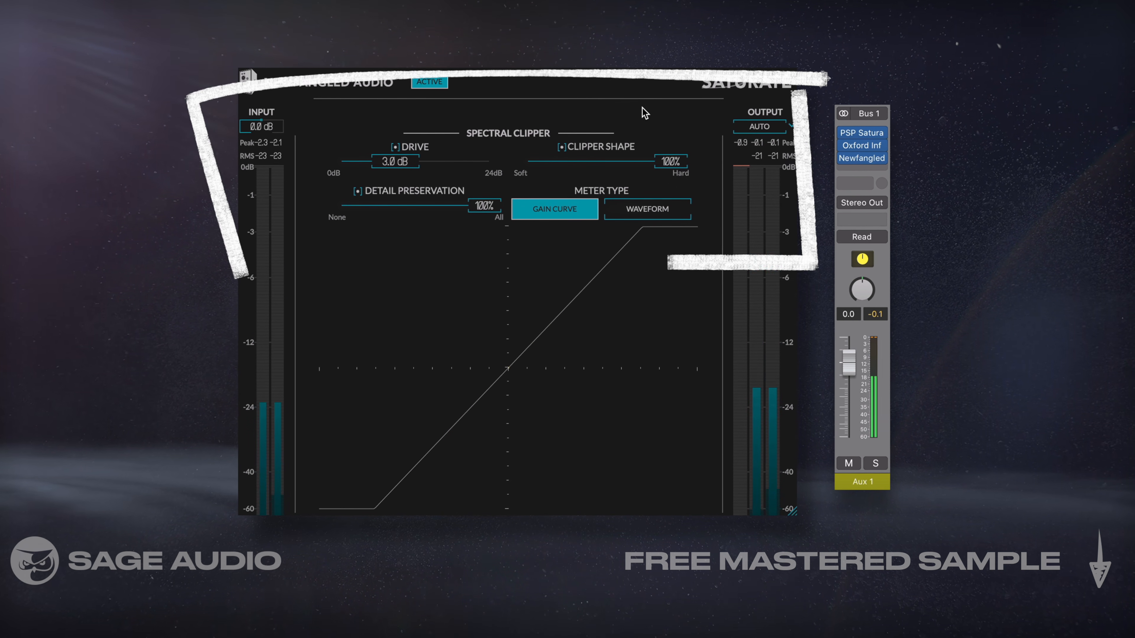
drag(561, 170, 723, 160)
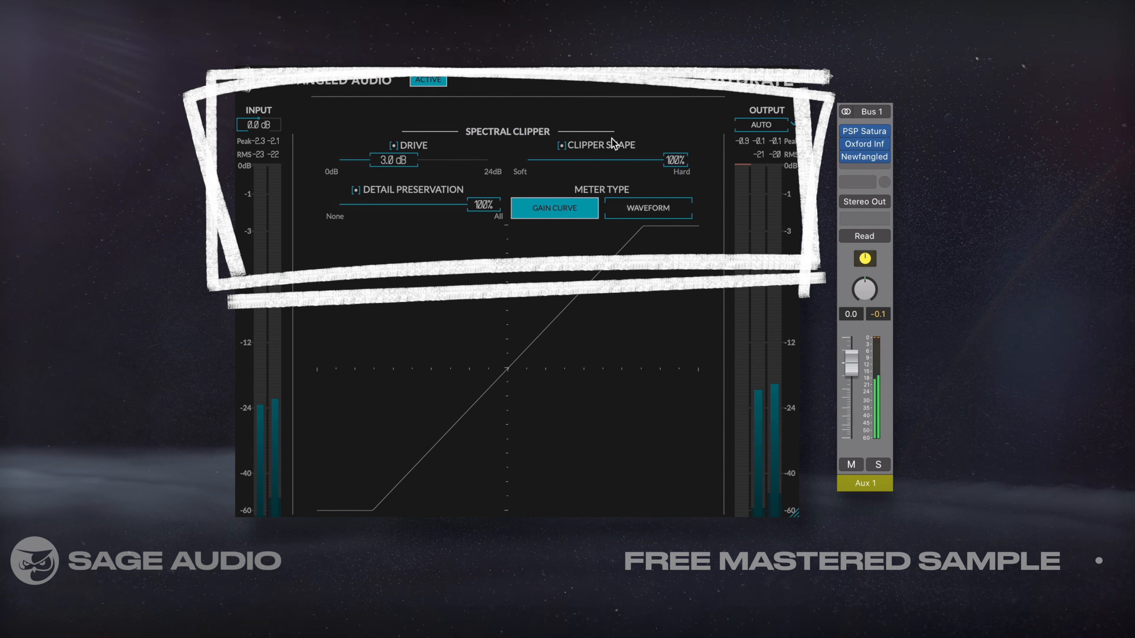
drag(393, 165, 392, 164)
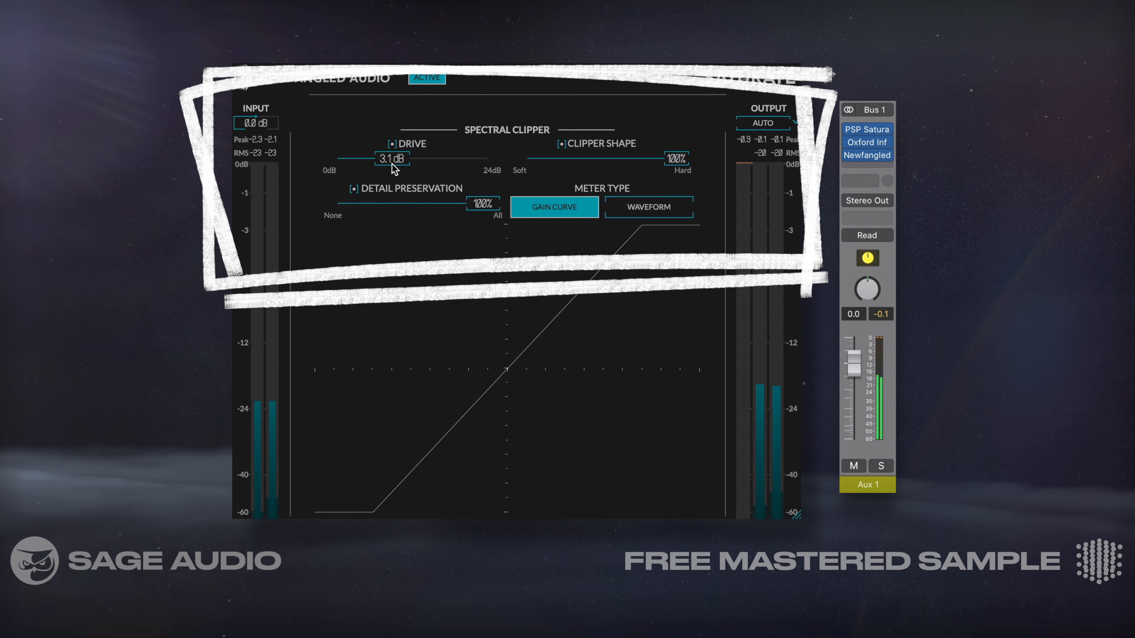
drag(474, 205, 456, 204)
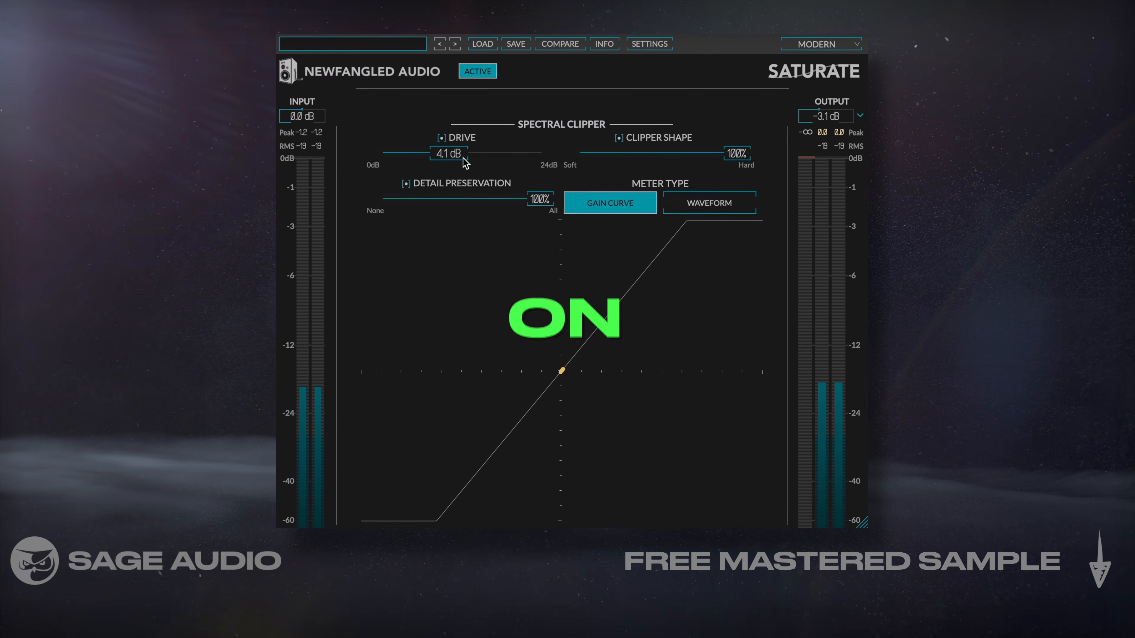
drag(453, 157, 474, 157)
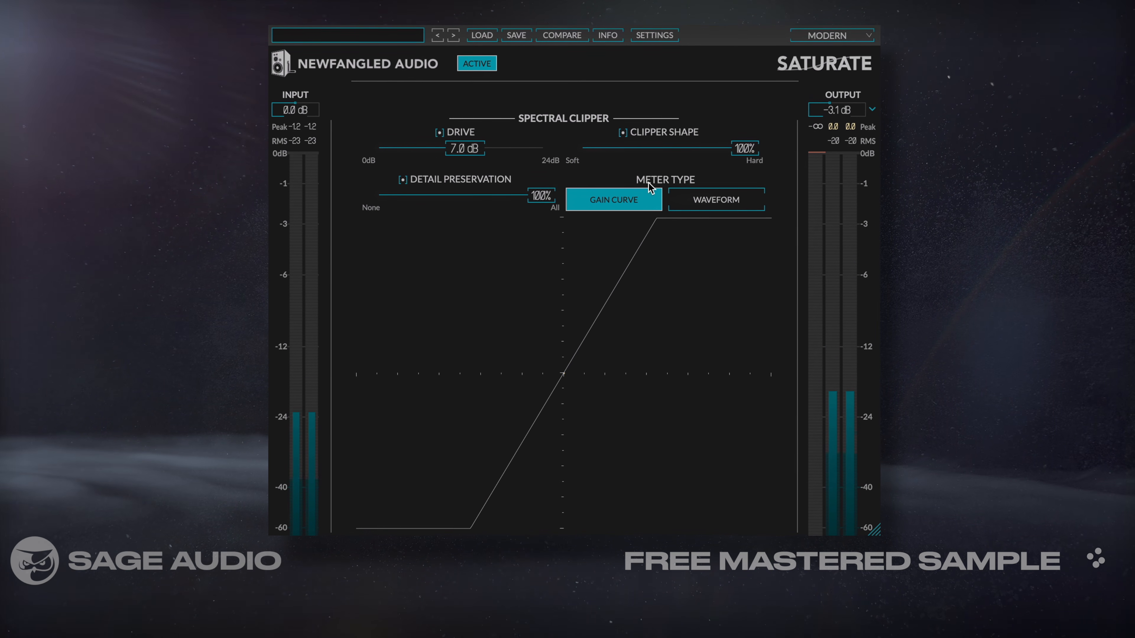